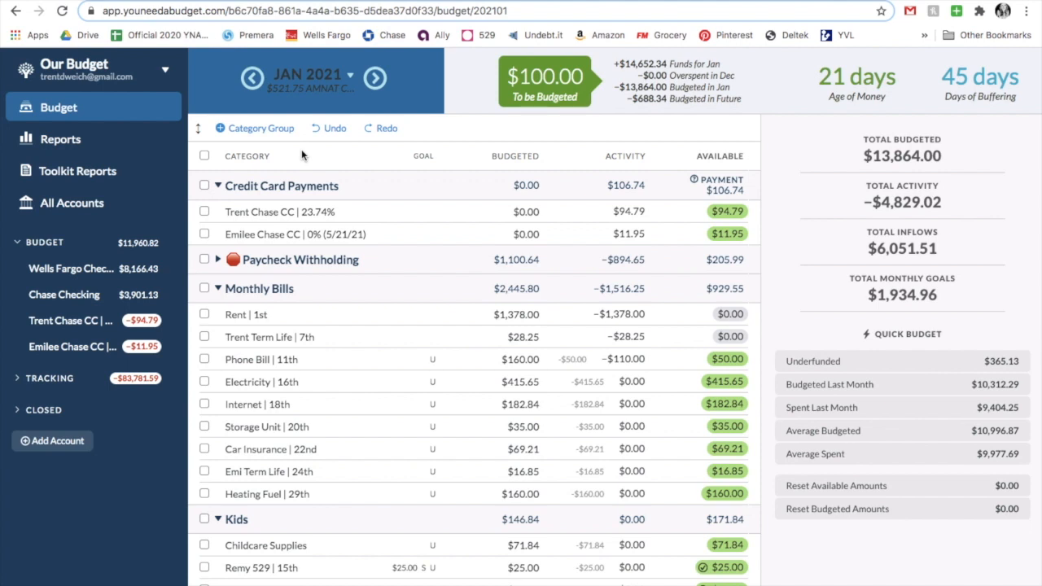
Examine the details of the Phone Bill, Groceries and Work Lunches categories in the January 2021 budget.
{"action": "left_click", "coordinate": [654, 361]}
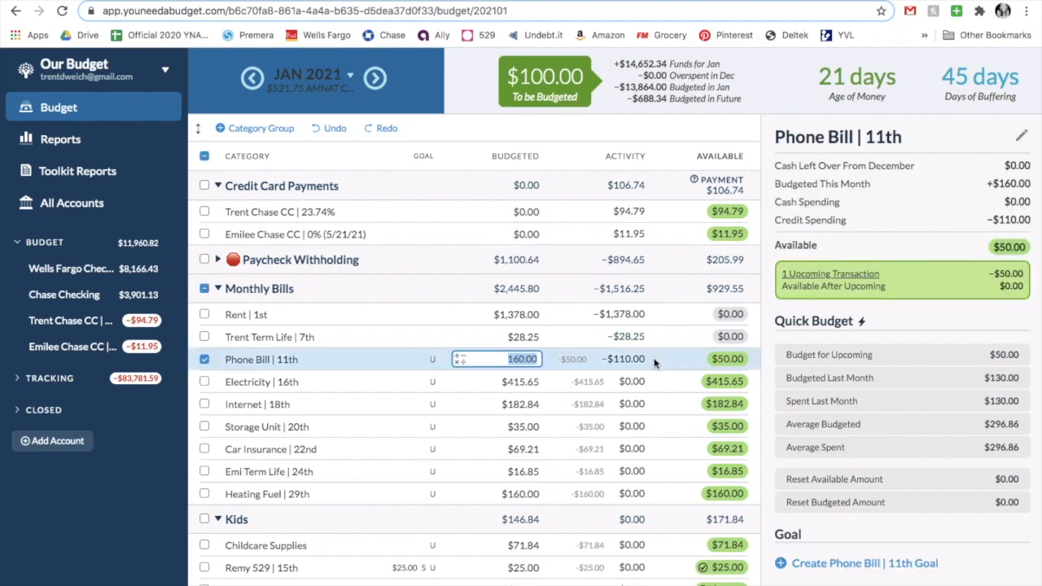
{"action": "scroll", "coordinate": [654, 363], "scroll_direction": "down", "scroll_amount": 5}
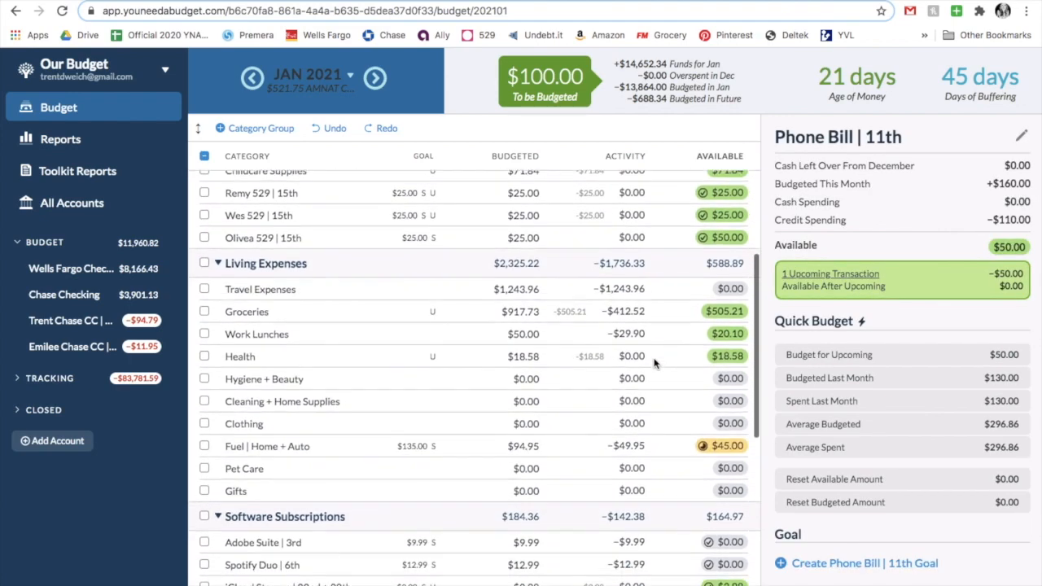
{"action": "scroll", "coordinate": [654, 363], "scroll_direction": "down", "scroll_amount": 1}
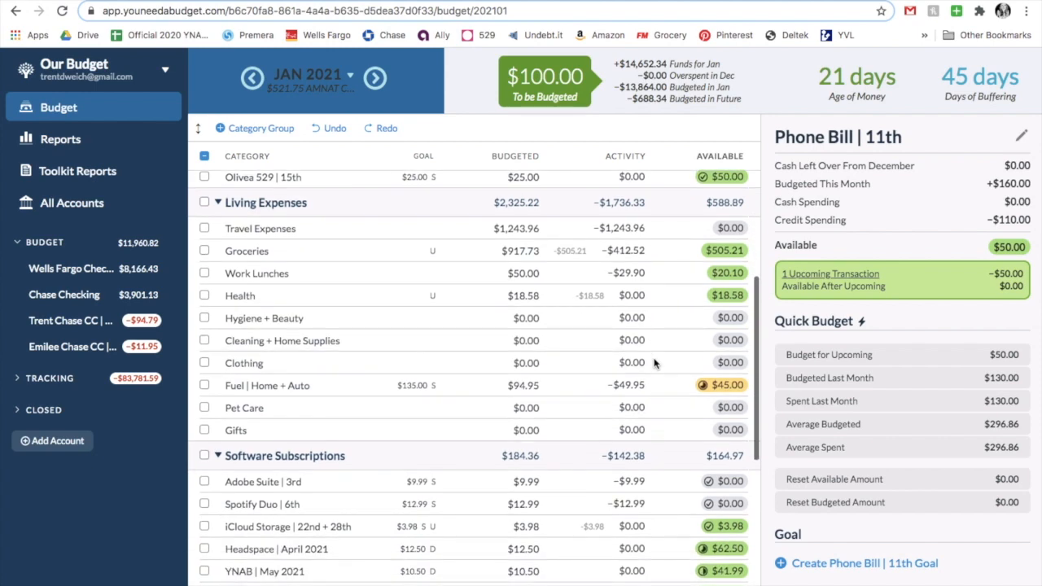
{"action": "left_click", "coordinate": [668, 257]}
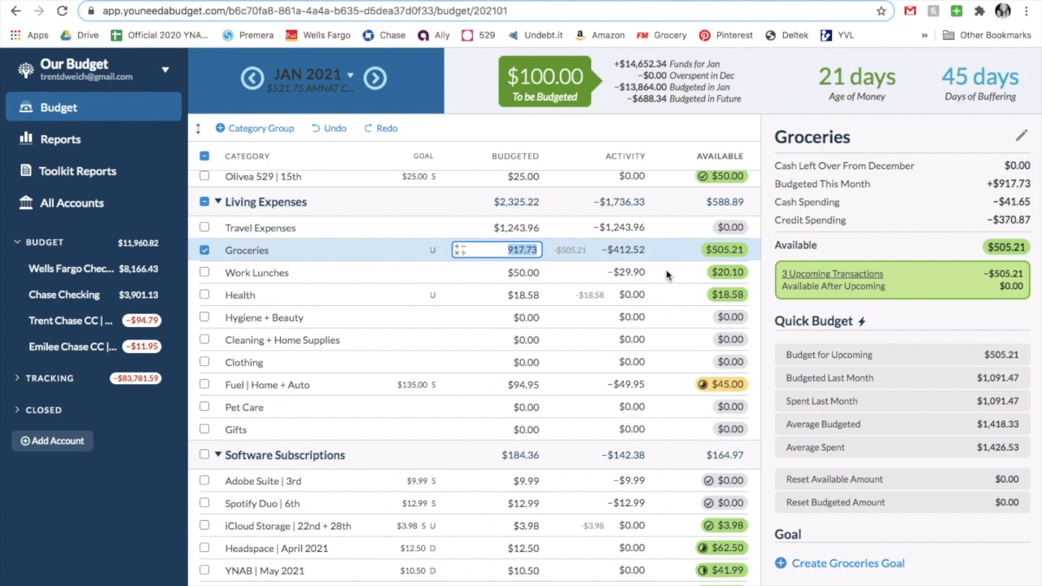
{"action": "left_click", "coordinate": [666, 276]}
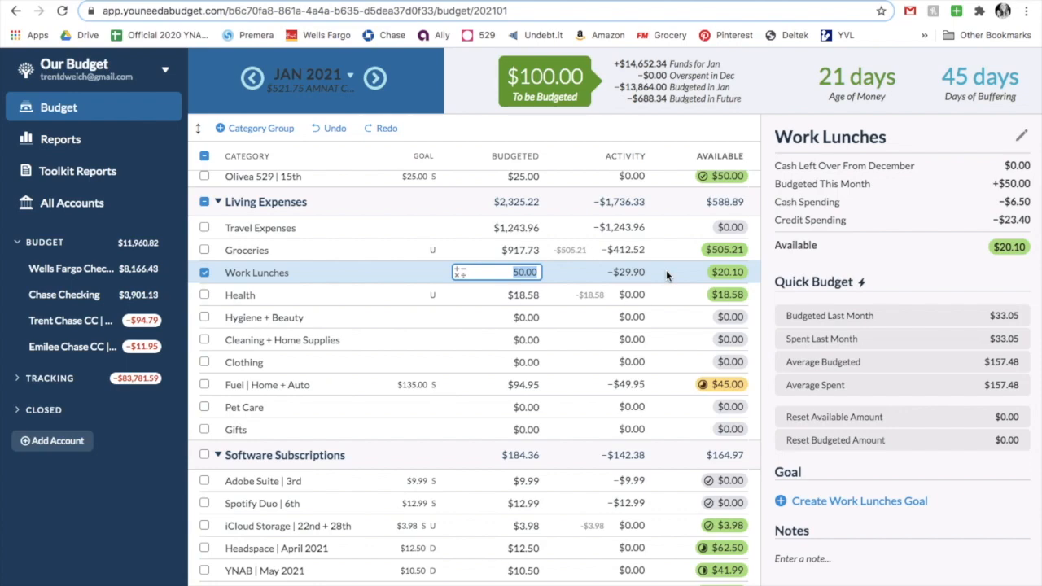
View the January transactions behind the second personal spending category under Fun Money and close the list.
{"action": "scroll", "coordinate": [666, 269], "scroll_direction": "down", "scroll_amount": 3}
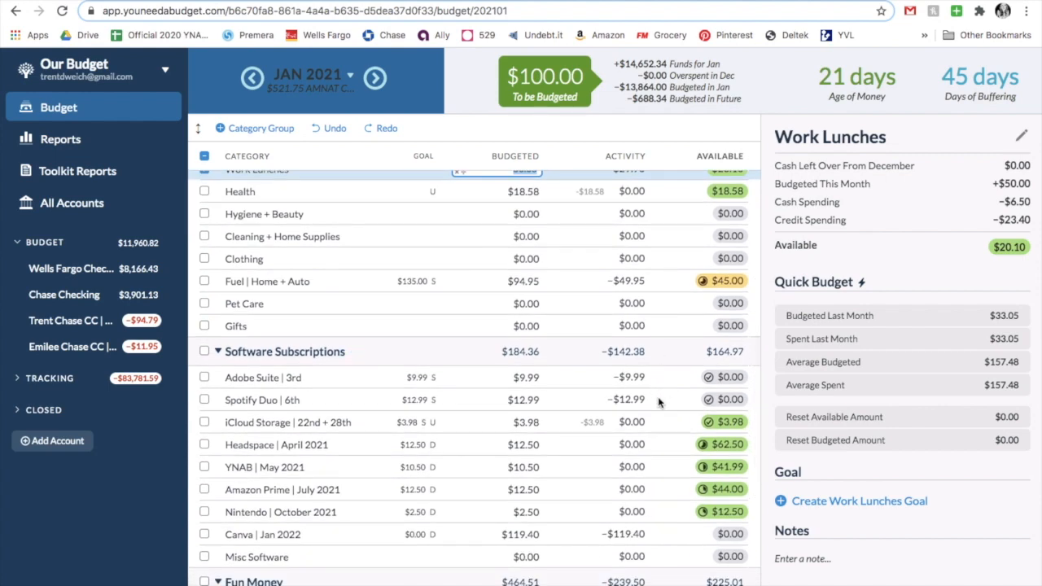
{"action": "scroll", "coordinate": [658, 402], "scroll_direction": "down", "scroll_amount": 3}
{"action": "scroll", "coordinate": [658, 397], "scroll_direction": "down", "scroll_amount": 5}
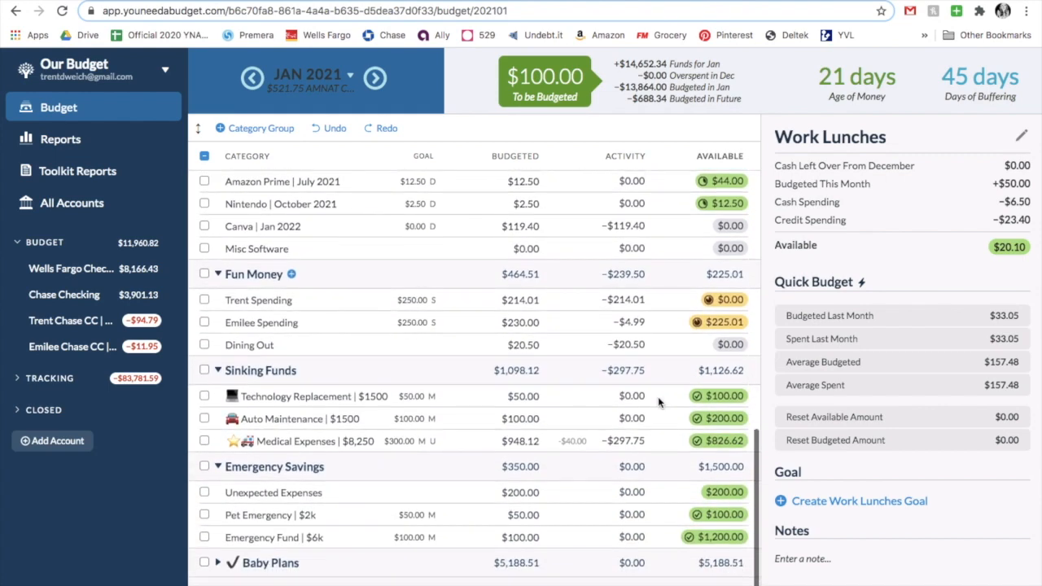
{"action": "left_click", "coordinate": [637, 326]}
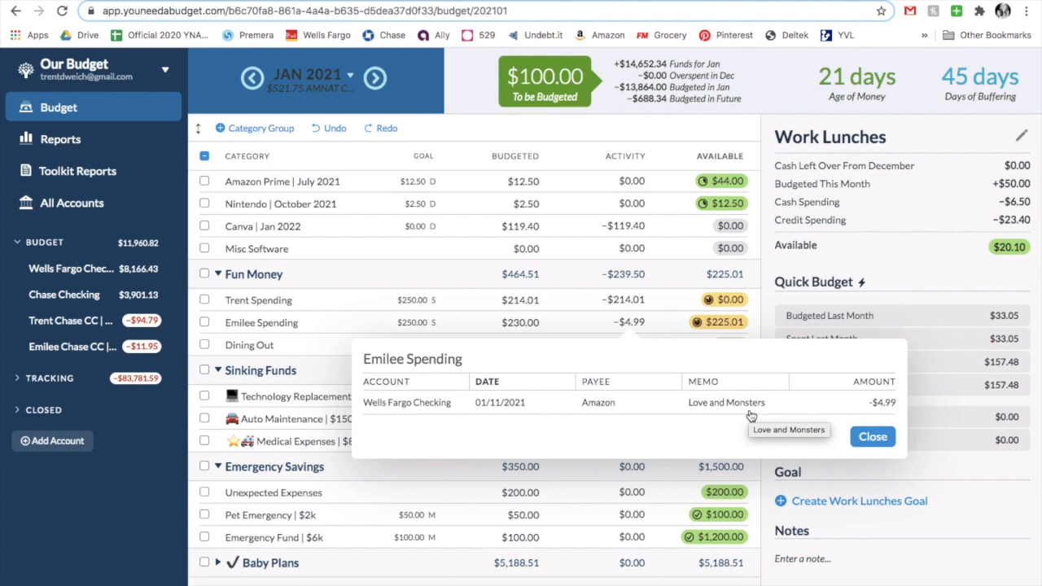
{"action": "left_click", "coordinate": [869, 437]}
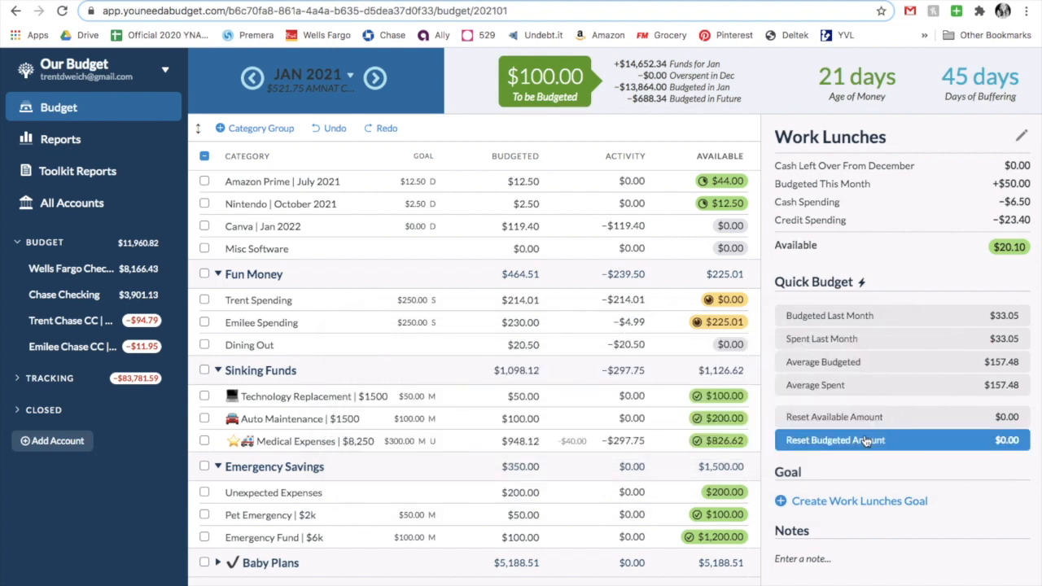
{"action": "scroll", "coordinate": [688, 498], "scroll_direction": "down", "scroll_amount": 1}
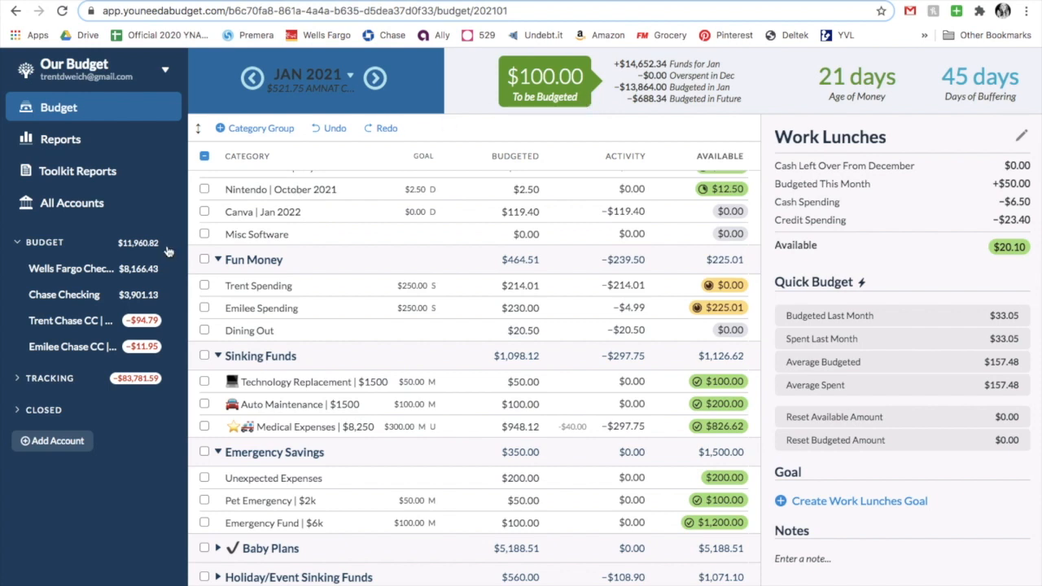
In the Wells Fargo Checking account, enter the scheduled 01/15/2021 split paycheck of $1,598.35 immediately.
{"action": "left_click", "coordinate": [135, 271]}
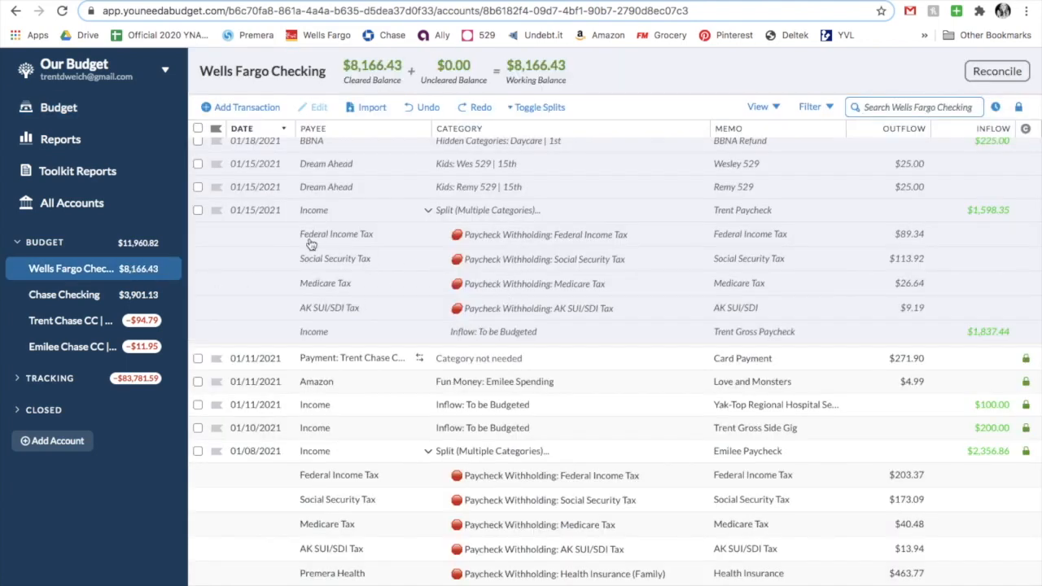
{"action": "left_click", "coordinate": [198, 210]}
{"action": "left_click", "coordinate": [325, 110]}
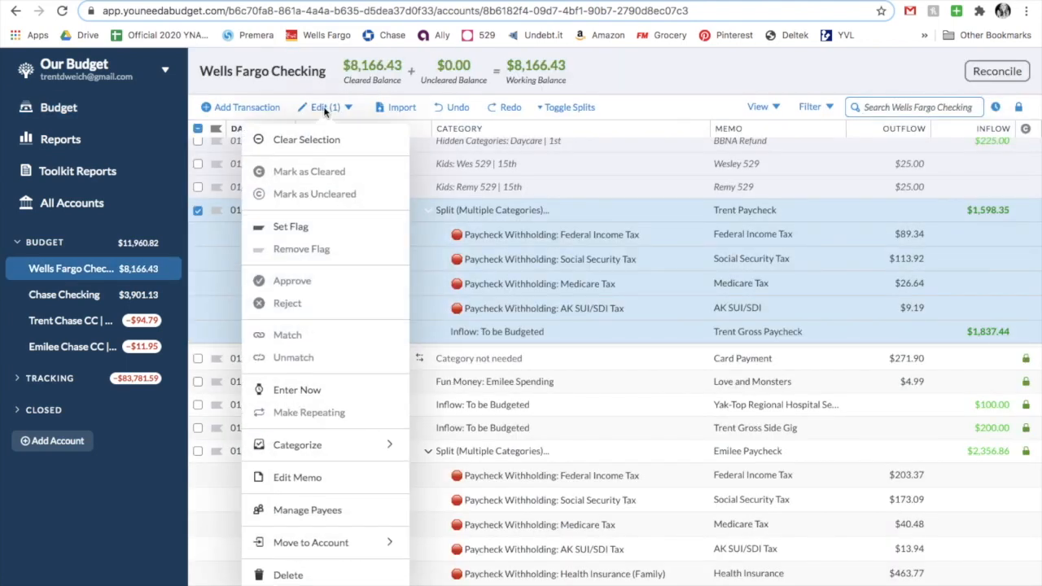
{"action": "left_click", "coordinate": [308, 395]}
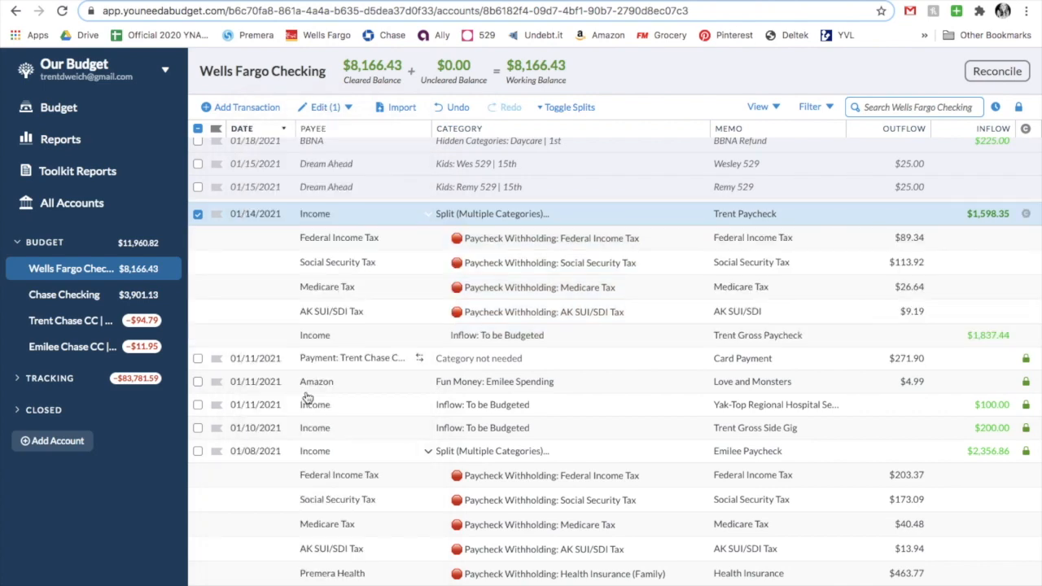
Return to the budget and fund all underfunded categories in the Paycheck Withholding group.
{"action": "left_click", "coordinate": [59, 107]}
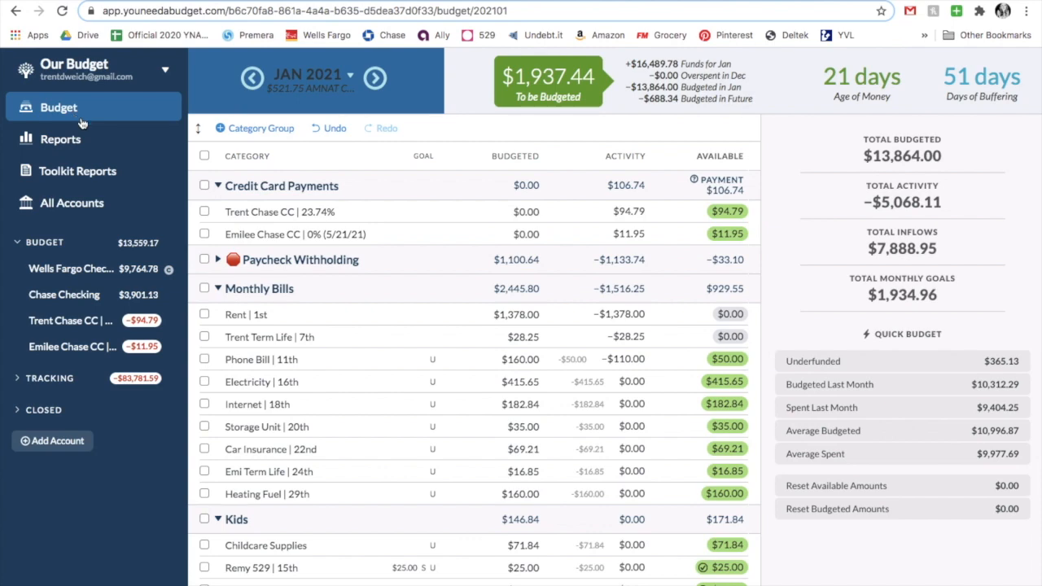
{"action": "left_click", "coordinate": [218, 259]}
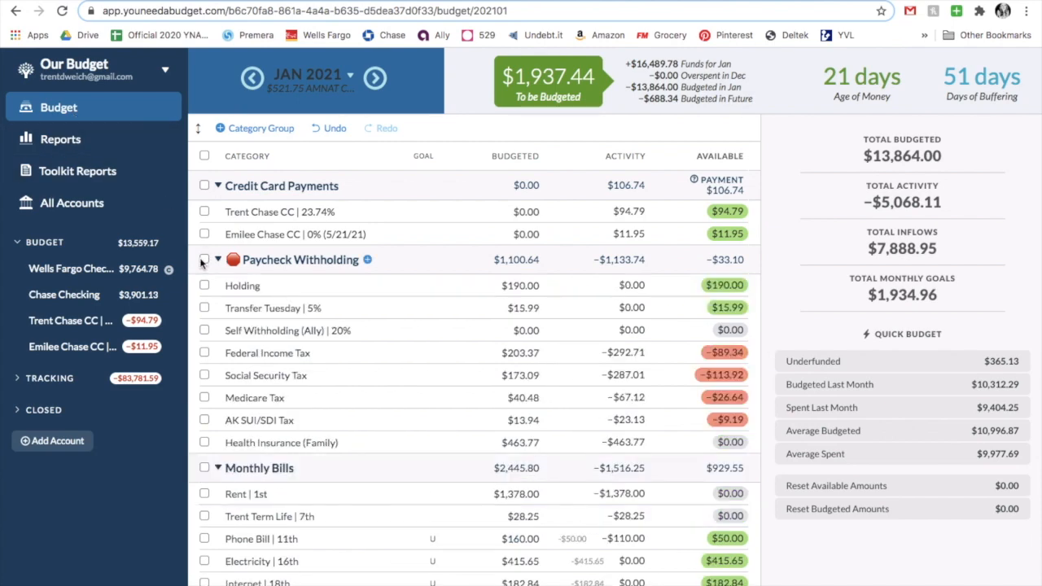
{"action": "left_click", "coordinate": [203, 260]}
{"action": "left_click", "coordinate": [787, 396]}
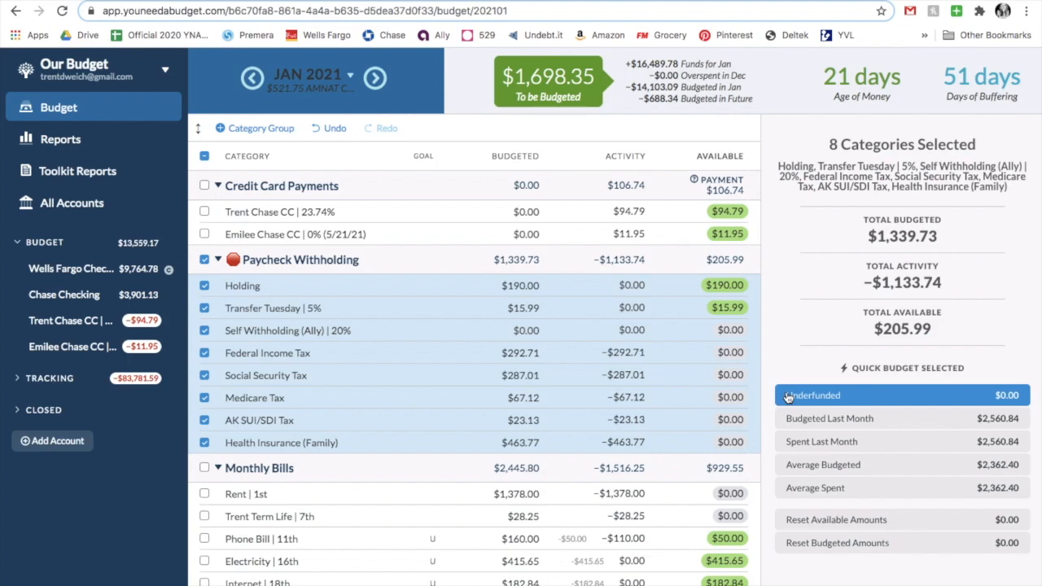
Check the savings buckets on the Ally account page, then return to the budget and deselect the Paycheck Withholding group.
{"action": "left_click", "coordinate": [636, 5]}
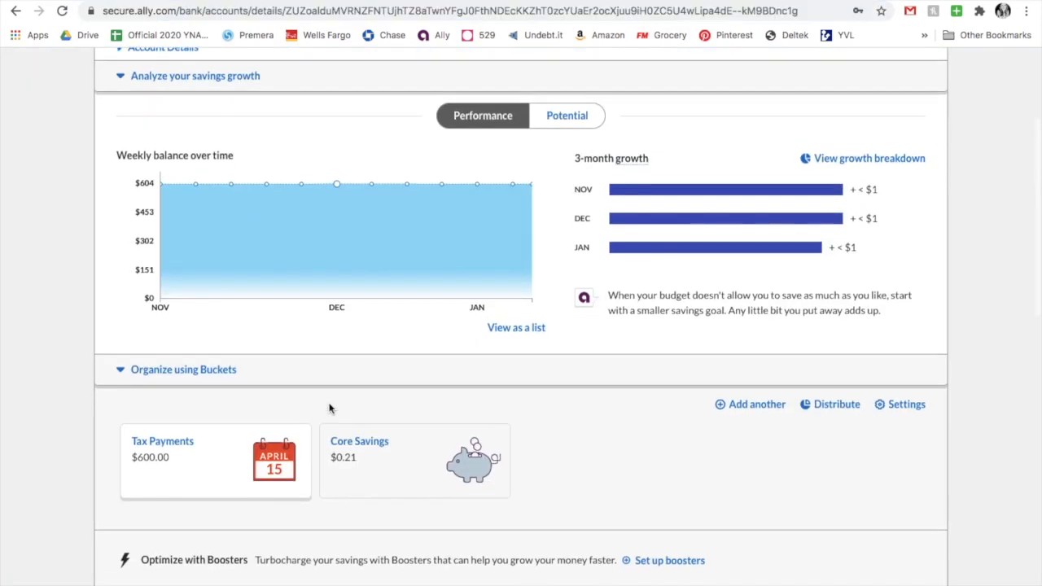
{"action": "scroll", "coordinate": [328, 407], "scroll_direction": "down", "scroll_amount": 3}
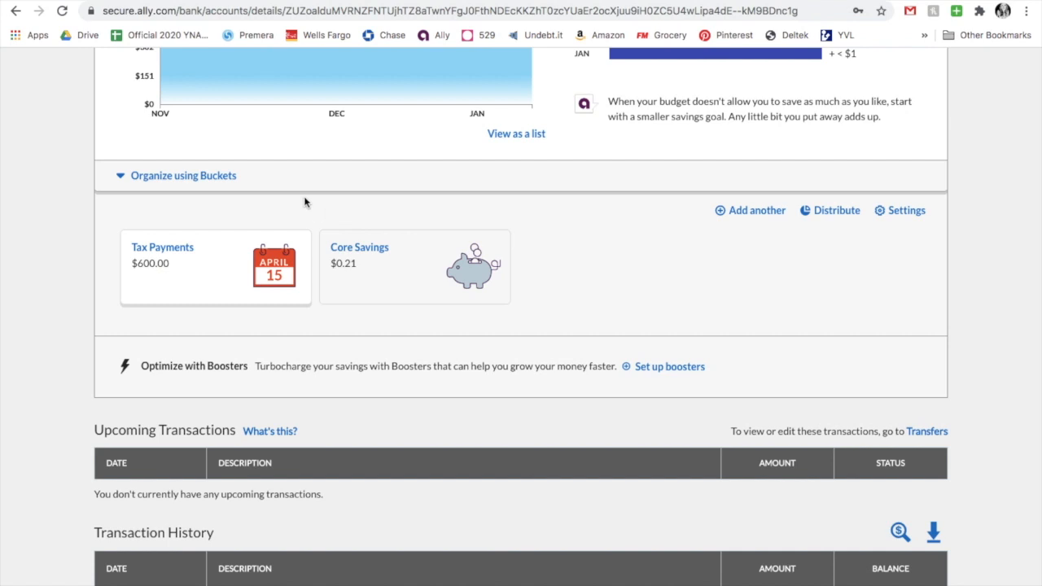
{"action": "left_click", "coordinate": [36, 3]}
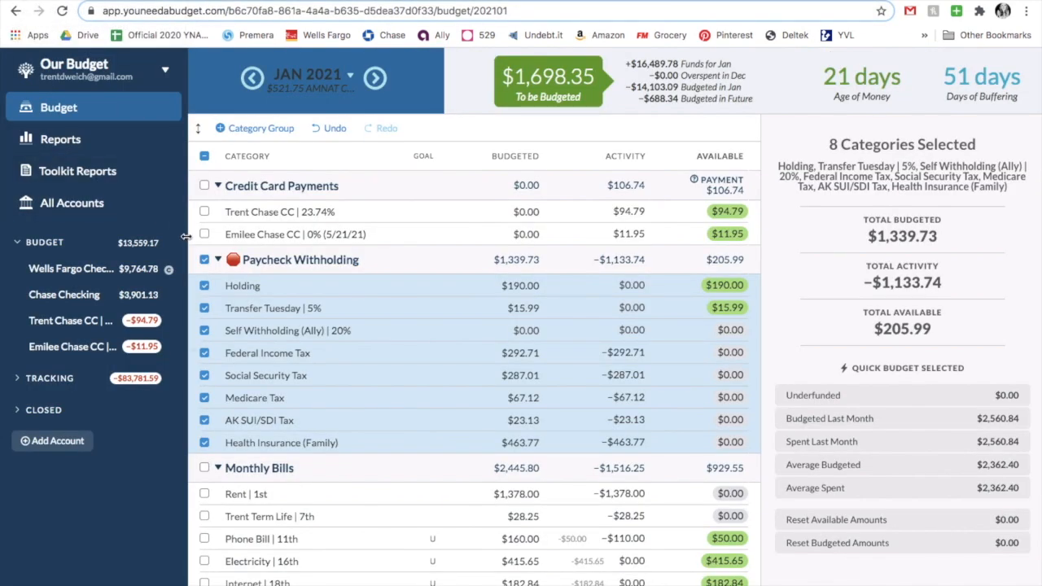
{"action": "left_click", "coordinate": [203, 261]}
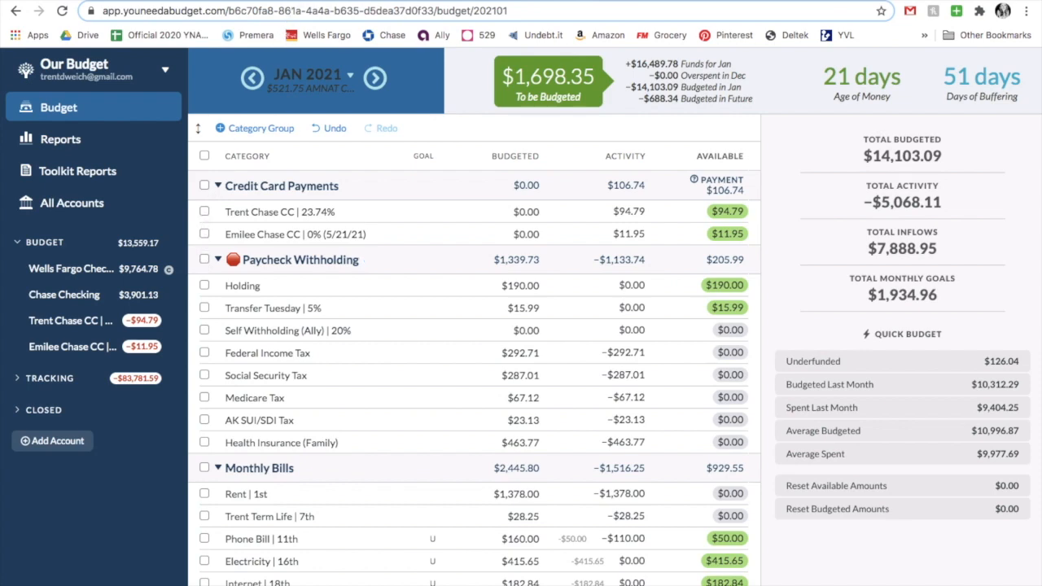
Switch to the IRS Tax Withholding Estimator results and set the desired refund amount to $1,350.
{"action": "left_click", "coordinate": [293, 0]}
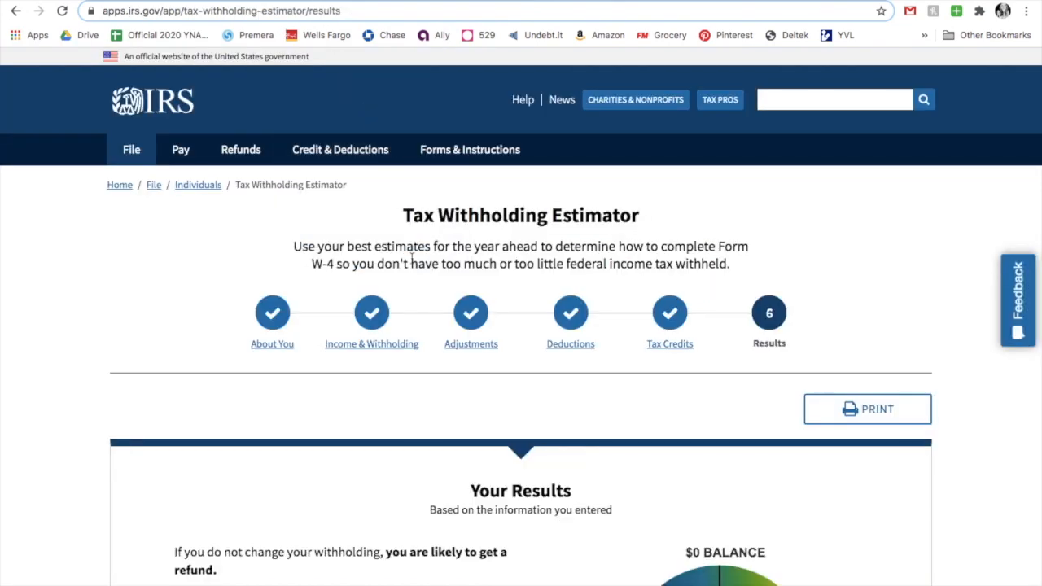
{"action": "scroll", "coordinate": [412, 262], "scroll_direction": "down", "scroll_amount": 3}
{"action": "scroll", "coordinate": [412, 262], "scroll_direction": "down", "scroll_amount": 3}
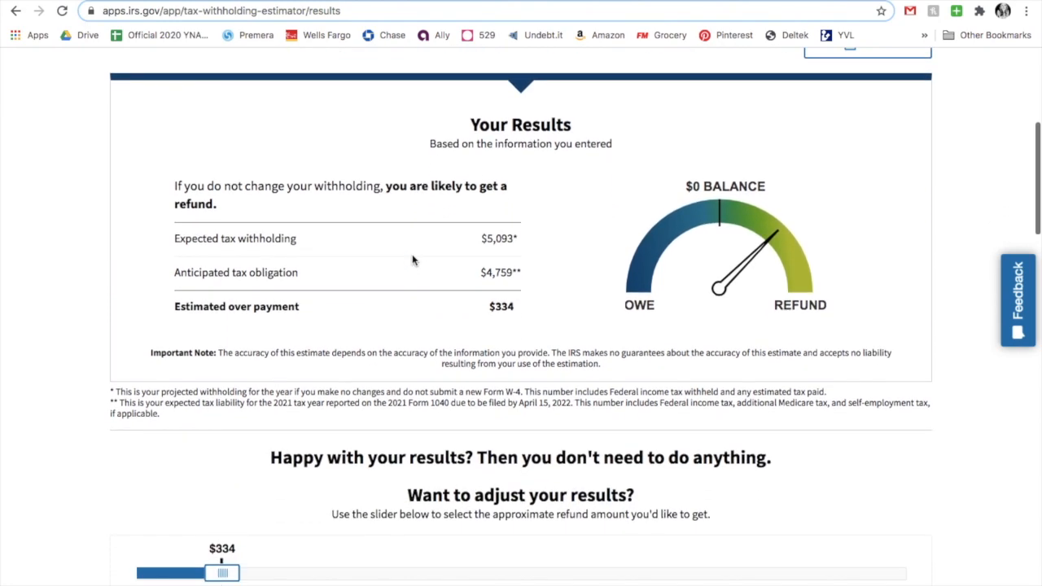
{"action": "scroll", "coordinate": [412, 256], "scroll_direction": "down", "scroll_amount": 1}
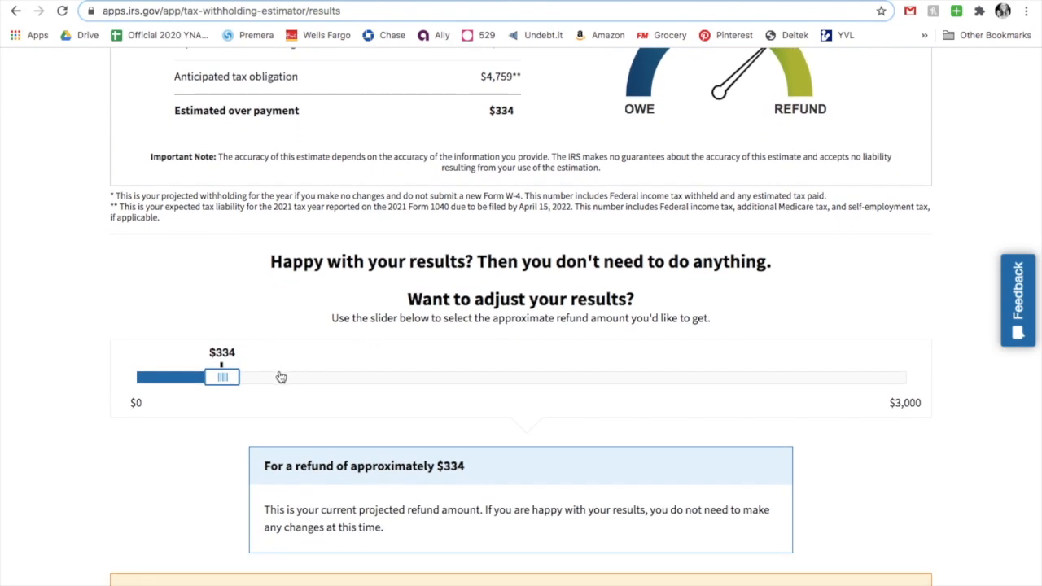
{"action": "left_click", "coordinate": [235, 378]}
{"action": "left_click_drag", "start_coordinate": [235, 378], "coordinate": [487, 377]}
Expand and read the instructions on how to adjust the withholding for the chosen refund.
{"action": "scroll", "coordinate": [488, 444], "scroll_direction": "down", "scroll_amount": 2}
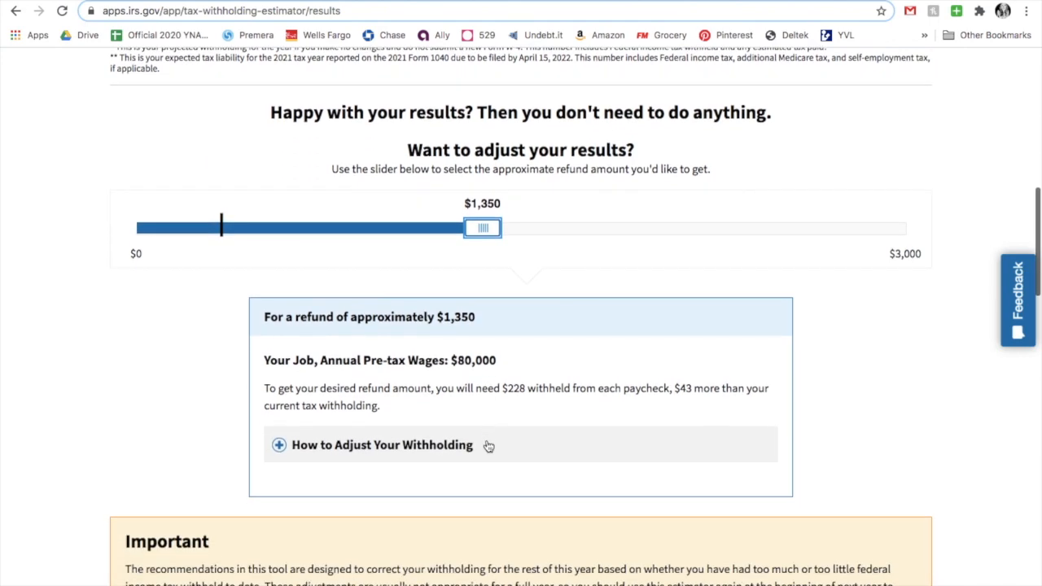
{"action": "left_click", "coordinate": [280, 445]}
{"action": "scroll", "coordinate": [279, 448], "scroll_direction": "down", "scroll_amount": 4}
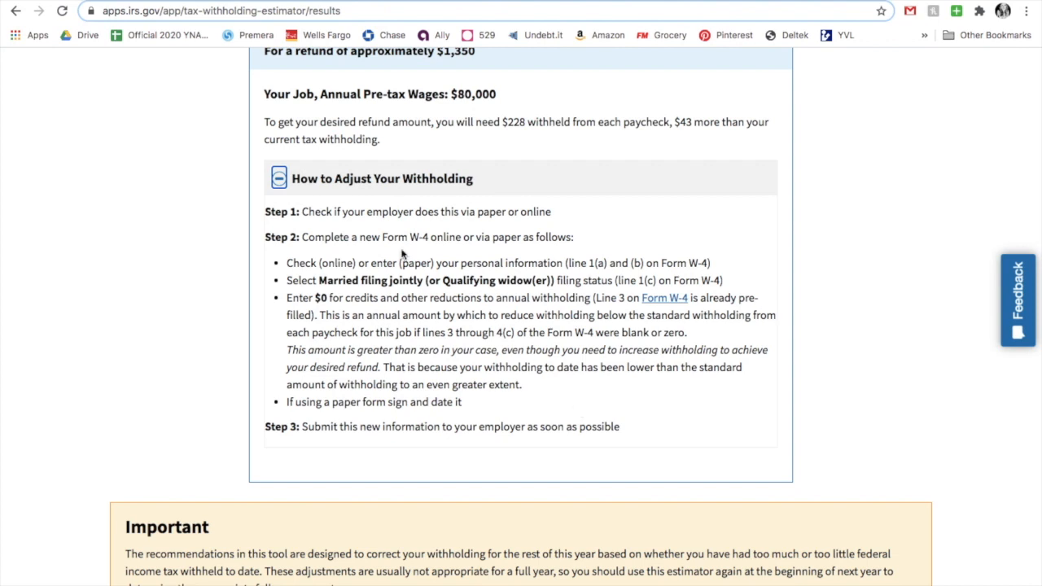
Switch back to the budget and add 5% of 1698.35 to the Transfer Tuesday category's budgeted amount.
{"action": "left_click", "coordinate": [16, 9]}
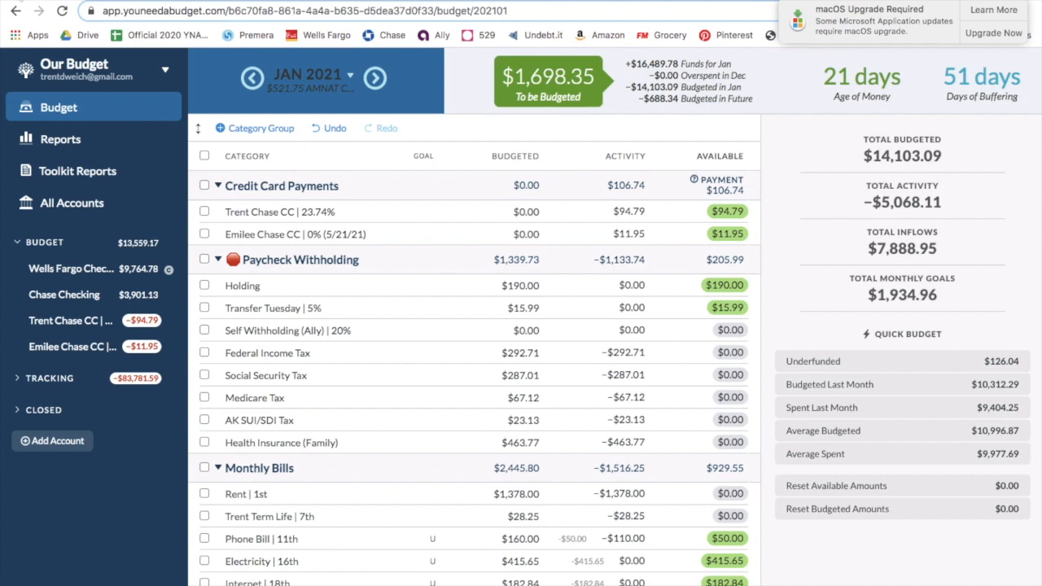
{"action": "left_click", "coordinate": [517, 308]}
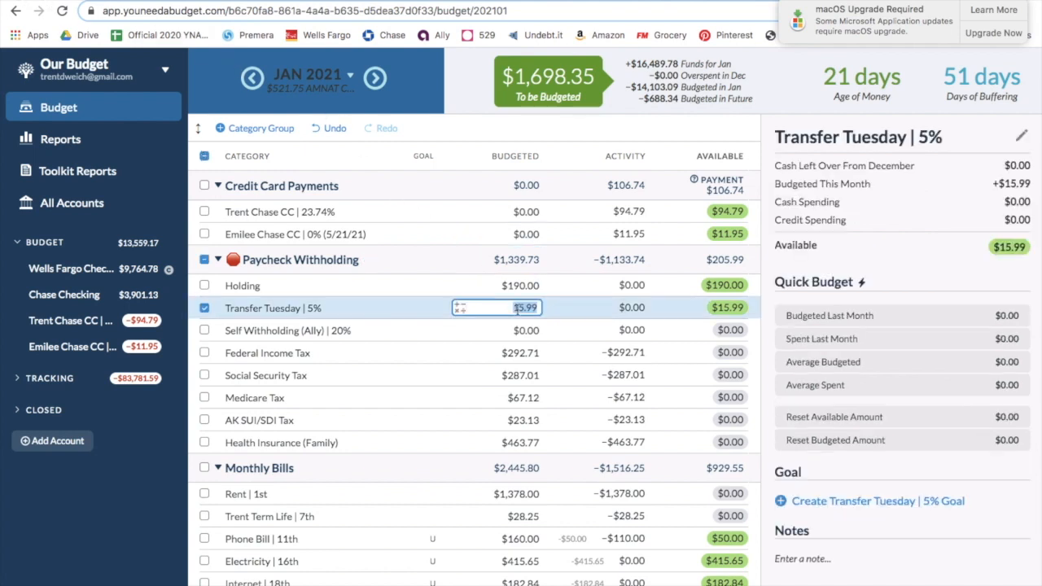
{"action": "type", "text": "+1698.35*.05"}
{"action": "key", "text": "Return"}
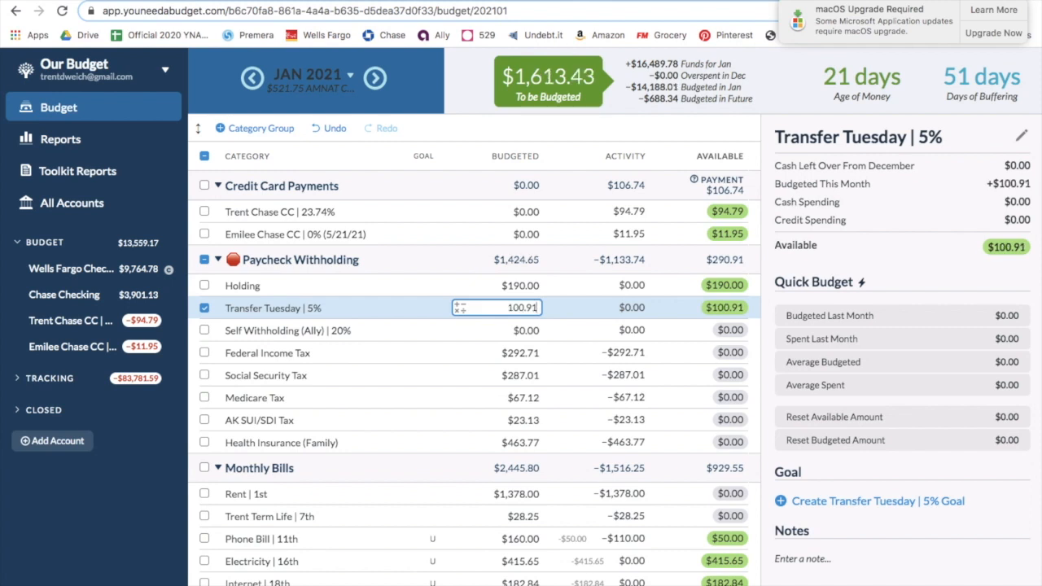
Set the Holding category's budgeted amount to 0 and collapse the Paycheck Withholding group.
{"action": "left_click", "coordinate": [531, 286]}
{"action": "type", "text": "0"}
{"action": "key", "text": "Return"}
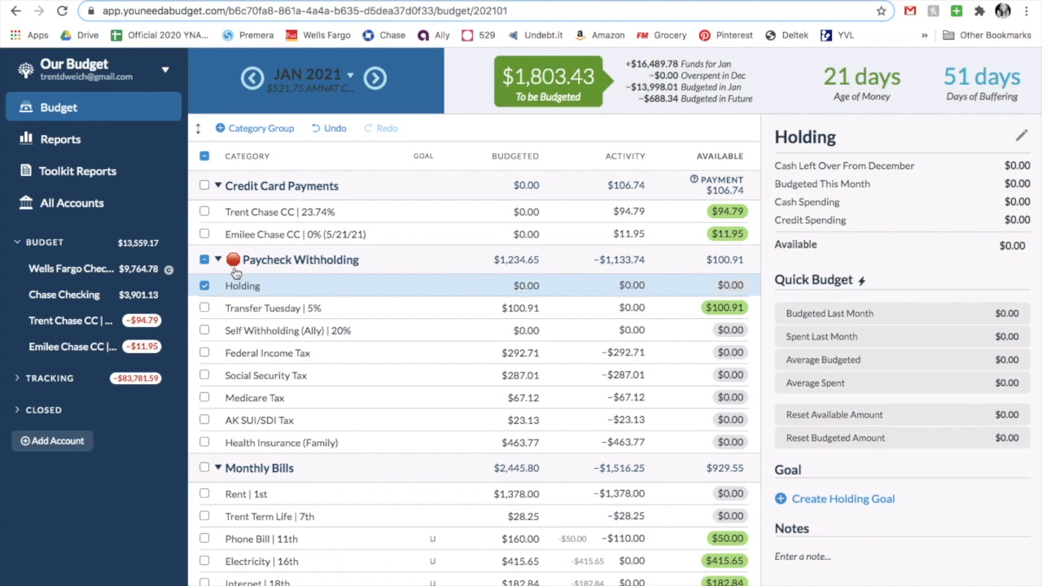
{"action": "left_click", "coordinate": [217, 260]}
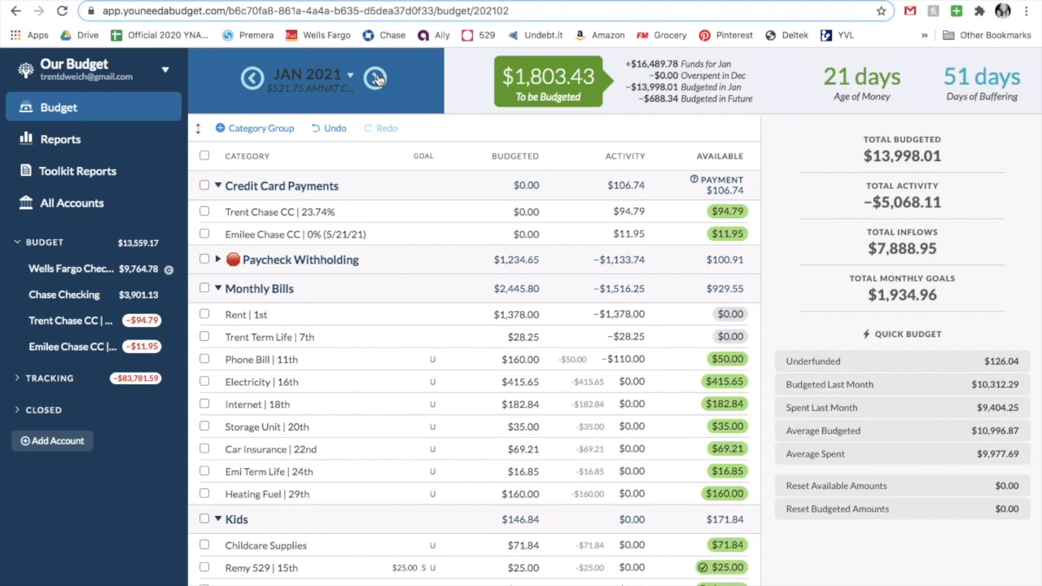
In the February 2021 budget, fund Rent's $792.51 underfunded amount and the upcoming $28.25 for the term life bill due on the 7th.
{"action": "left_click", "coordinate": [375, 78]}
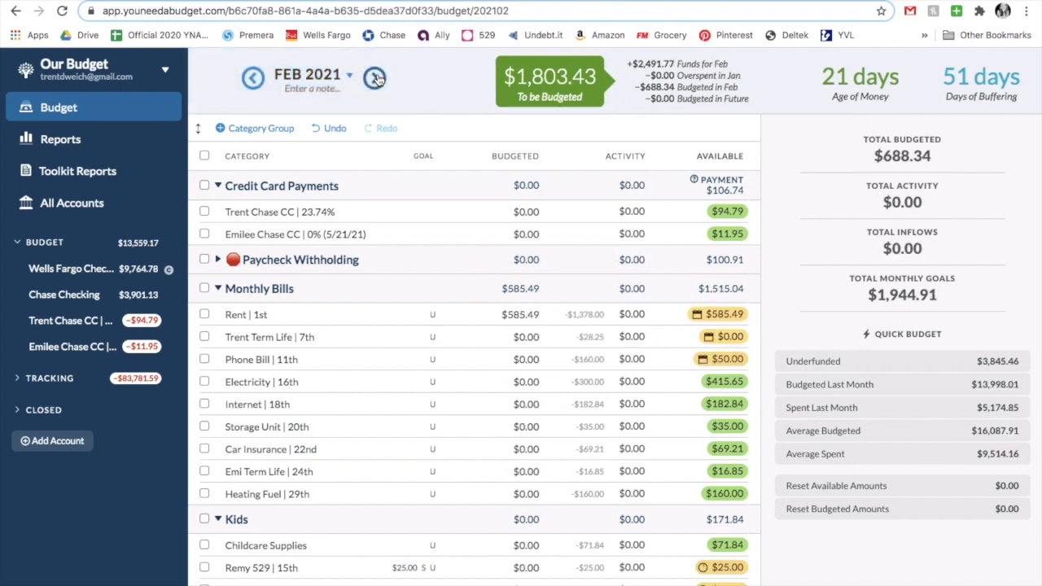
{"action": "scroll", "coordinate": [518, 262], "scroll_direction": "down", "scroll_amount": 1}
{"action": "left_click", "coordinate": [520, 259]}
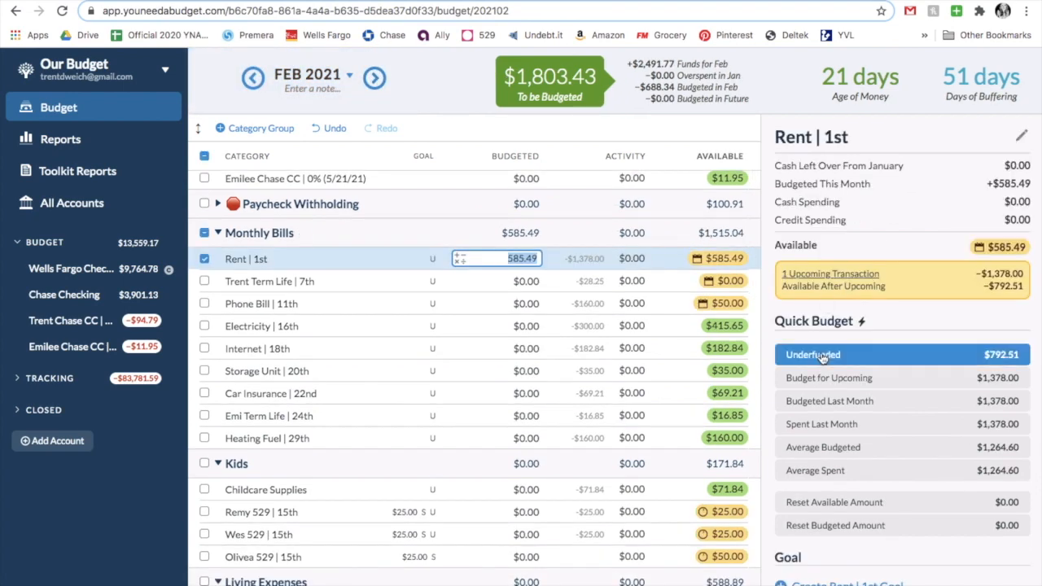
{"action": "left_click", "coordinate": [818, 355]}
{"action": "left_click", "coordinate": [680, 286]}
{"action": "left_click", "coordinate": [802, 378]}
Budget February's upcoming amounts for Phone Bill ($160.00), Electricity ($300.00) and Internet ($182.84).
{"action": "left_click", "coordinate": [685, 304]}
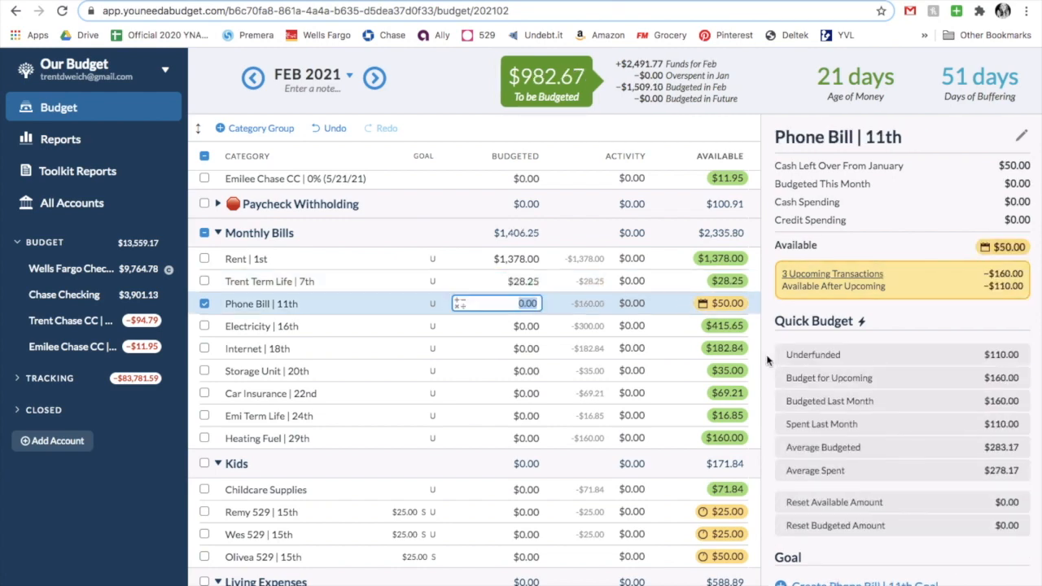
{"action": "left_click", "coordinate": [801, 378]}
{"action": "left_click", "coordinate": [691, 326]}
{"action": "left_click", "coordinate": [784, 356]}
{"action": "left_click", "coordinate": [684, 348]}
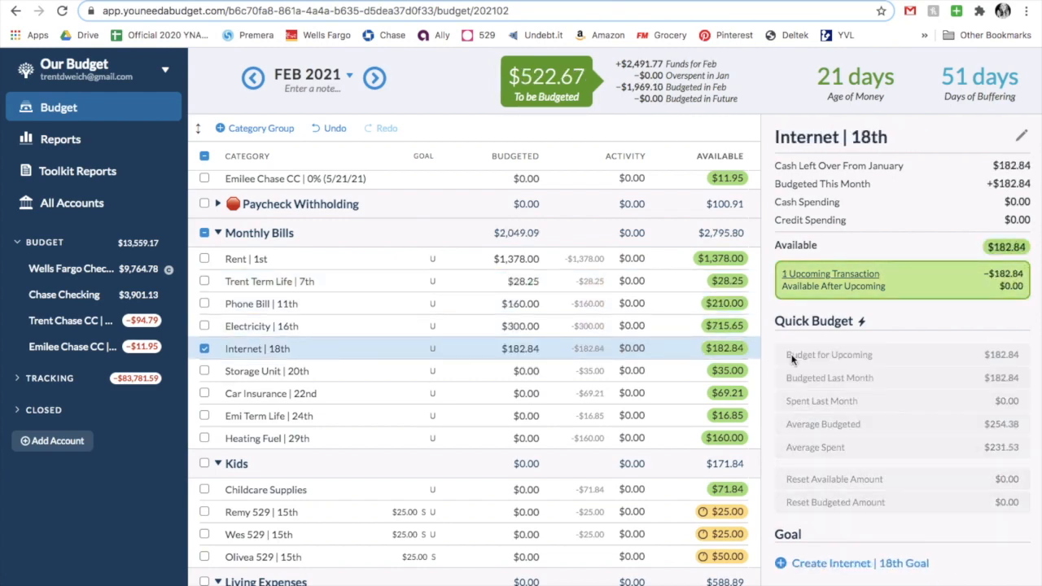
{"action": "left_click", "coordinate": [784, 355]}
Budget the upcoming amounts for Storage Unit ($35.00), Car Insurance ($69.21), the term life bill due on the 24th ($16.85) and Heating Fuel ($160.00).
{"action": "left_click", "coordinate": [684, 371]}
{"action": "left_click", "coordinate": [784, 355]}
{"action": "left_click", "coordinate": [686, 394]}
{"action": "left_click", "coordinate": [798, 357]}
{"action": "left_click", "coordinate": [684, 416]}
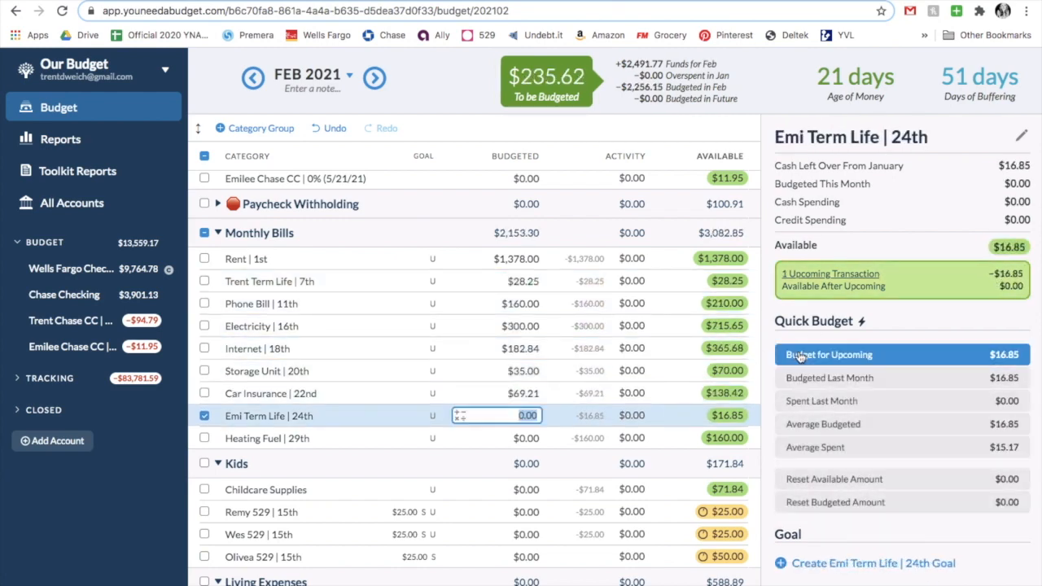
{"action": "left_click", "coordinate": [798, 356]}
{"action": "left_click", "coordinate": [684, 438]}
{"action": "left_click", "coordinate": [800, 358]}
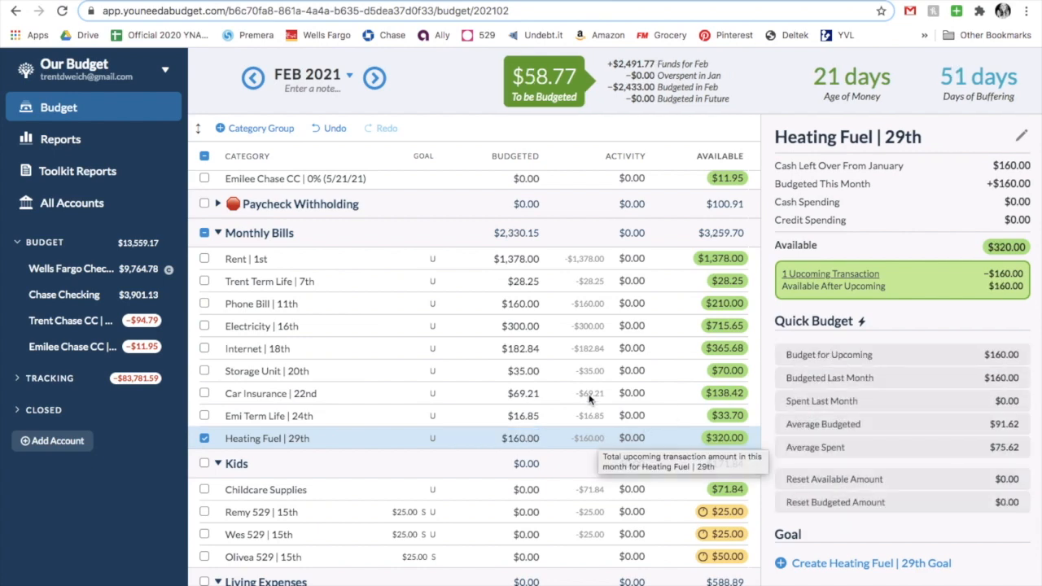
Examine the list of upcoming transactions for the Phone Bill category, then close it.
{"action": "left_click", "coordinate": [587, 301]}
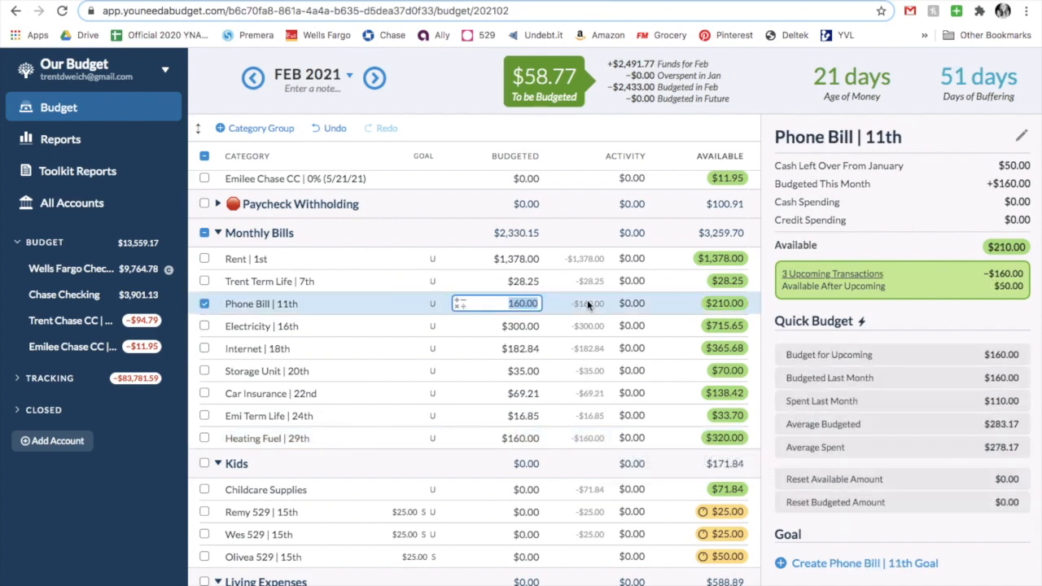
{"action": "left_click", "coordinate": [793, 276]}
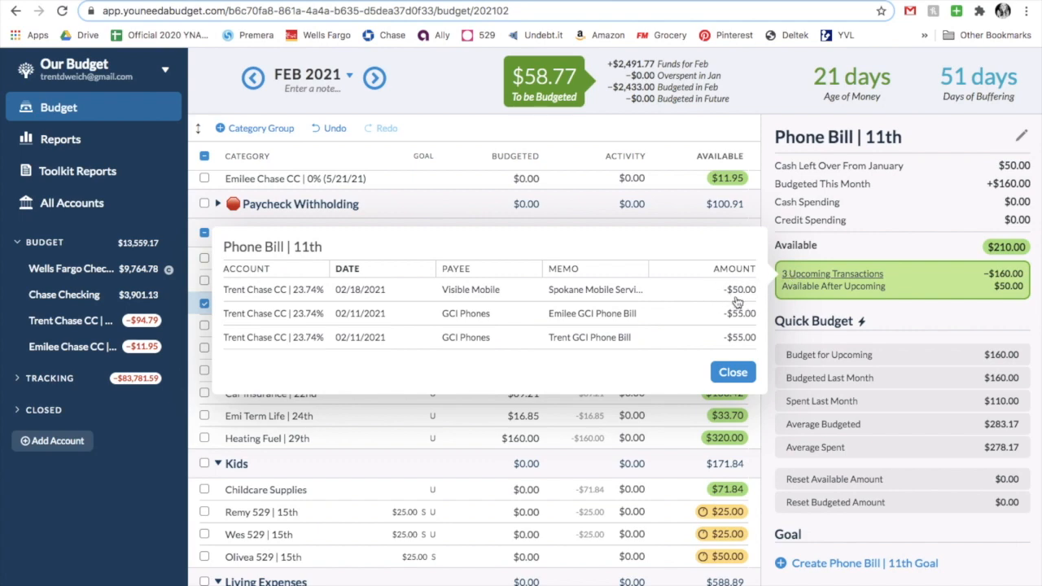
{"action": "left_click", "coordinate": [780, 311]}
In the January 2021 budget, set the budgeted amount of the Phone Service category under Baby Plans to 0.
{"action": "scroll", "coordinate": [732, 391], "scroll_direction": "down", "scroll_amount": 15}
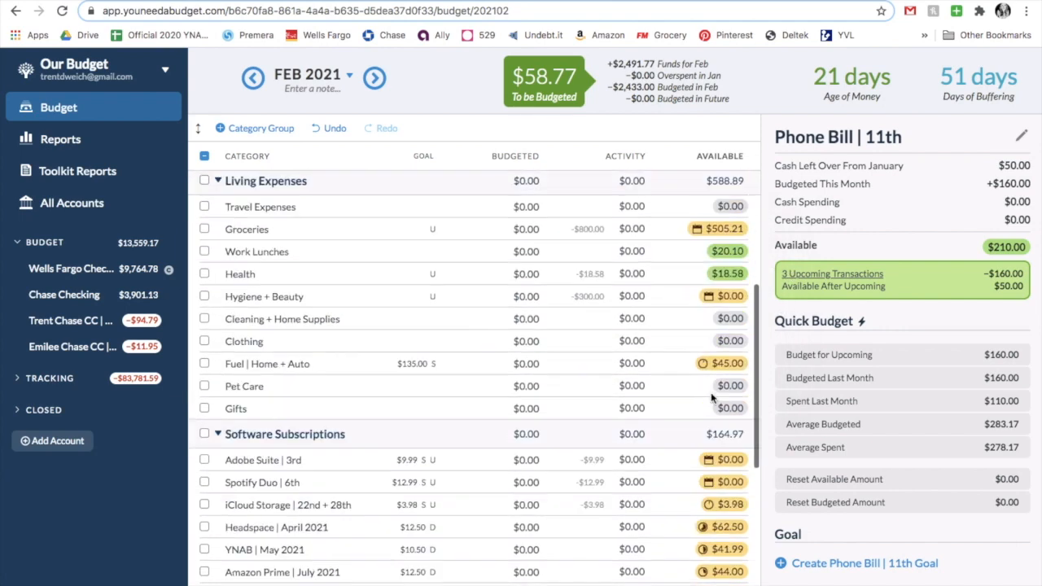
{"action": "scroll", "coordinate": [217, 554], "scroll_direction": "down", "scroll_amount": 5}
{"action": "scroll", "coordinate": [218, 554], "scroll_direction": "down", "scroll_amount": 2}
{"action": "left_click", "coordinate": [528, 211]}
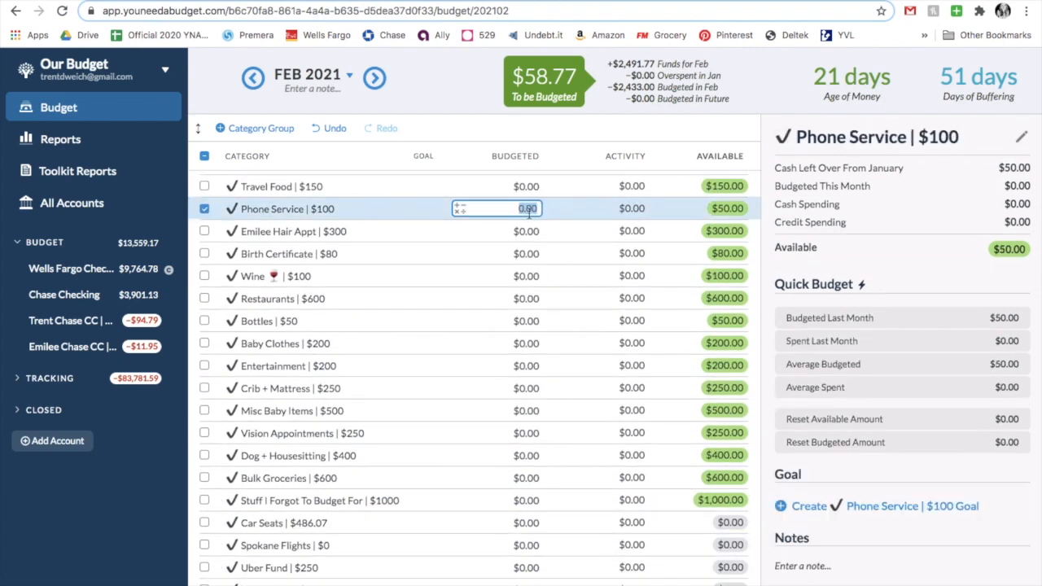
{"action": "left_click", "coordinate": [253, 79]}
{"action": "left_click", "coordinate": [513, 211]}
{"action": "type", "text": "0"}
{"action": "key", "text": "Return"}
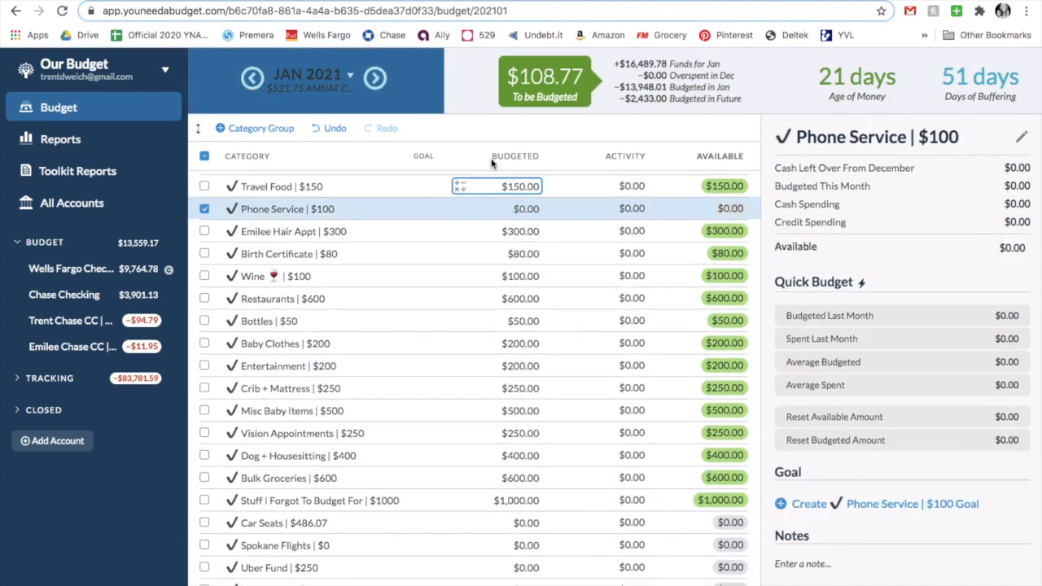
Return to the February 2021 budget and fund the $74.91 underfunded amount for the whole Software Subscriptions group.
{"action": "left_click", "coordinate": [375, 79]}
{"action": "scroll", "coordinate": [325, 214], "scroll_direction": "up", "scroll_amount": 2}
{"action": "scroll", "coordinate": [325, 214], "scroll_direction": "up", "scroll_amount": 10}
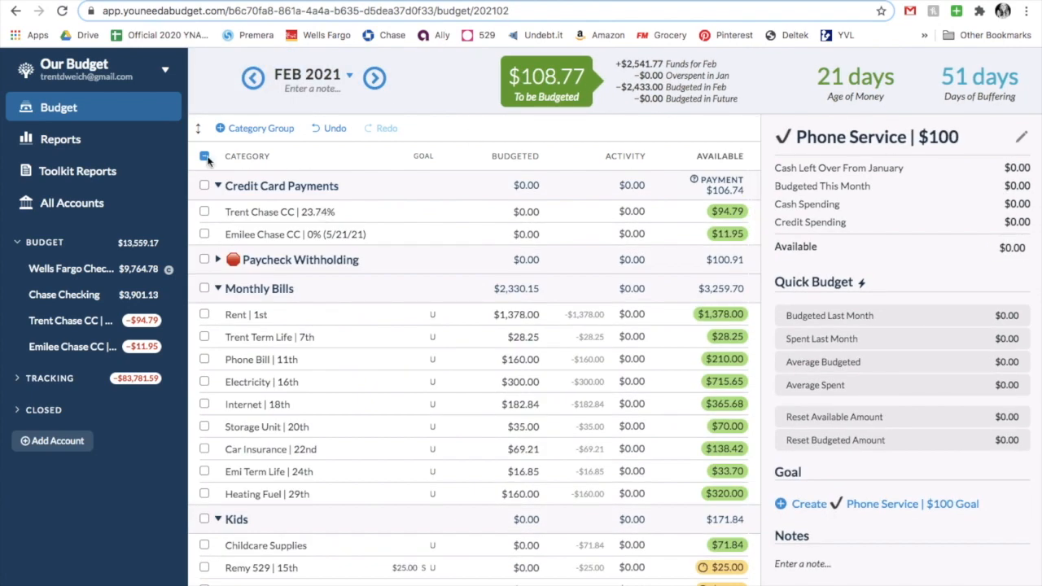
{"action": "left_click", "coordinate": [204, 156]}
{"action": "scroll", "coordinate": [304, 366], "scroll_direction": "down", "scroll_amount": 5}
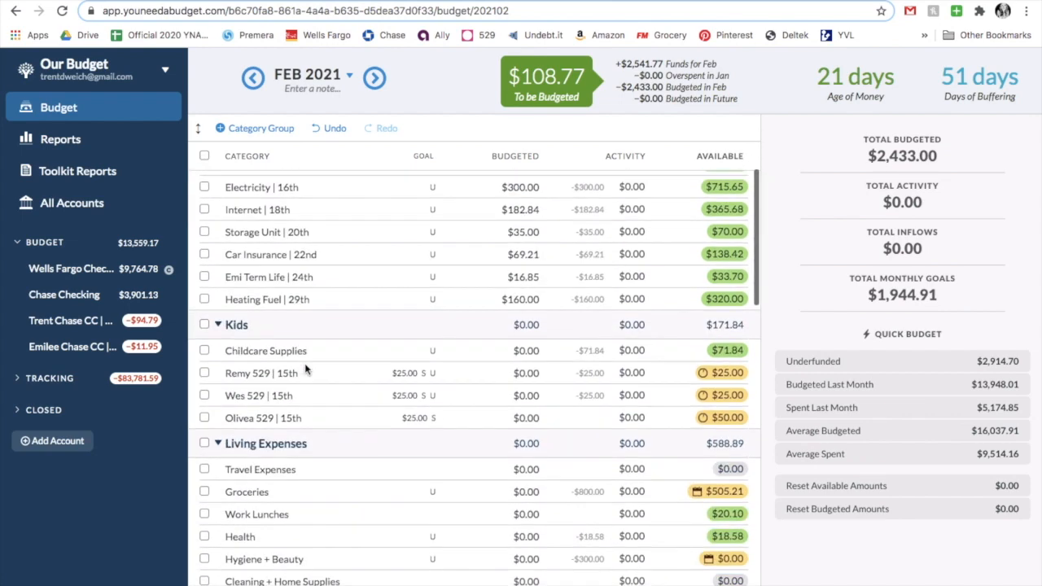
{"action": "scroll", "coordinate": [305, 367], "scroll_direction": "down", "scroll_amount": 4}
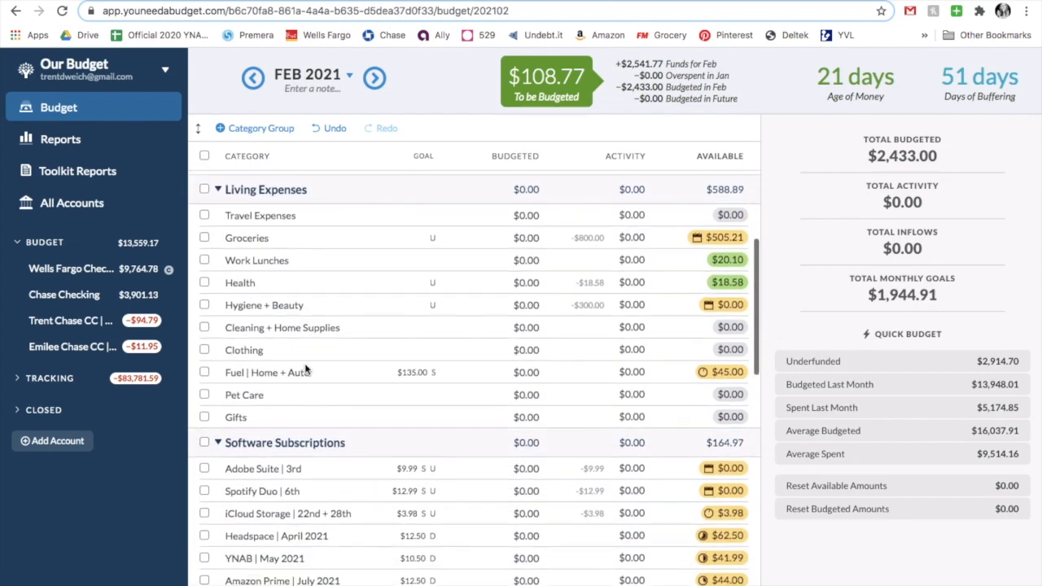
{"action": "left_click", "coordinate": [204, 379]}
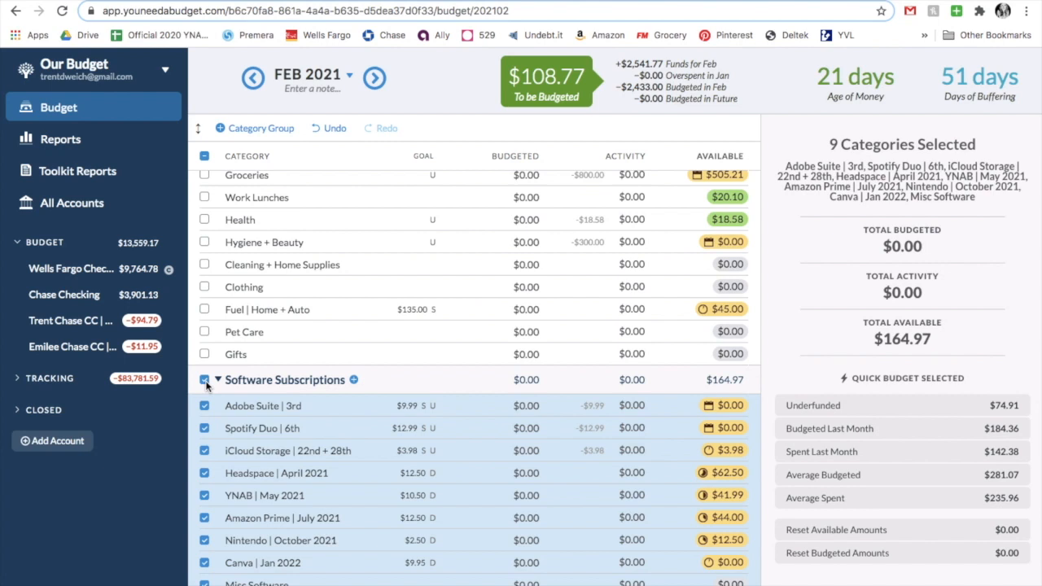
{"action": "left_click", "coordinate": [821, 407]}
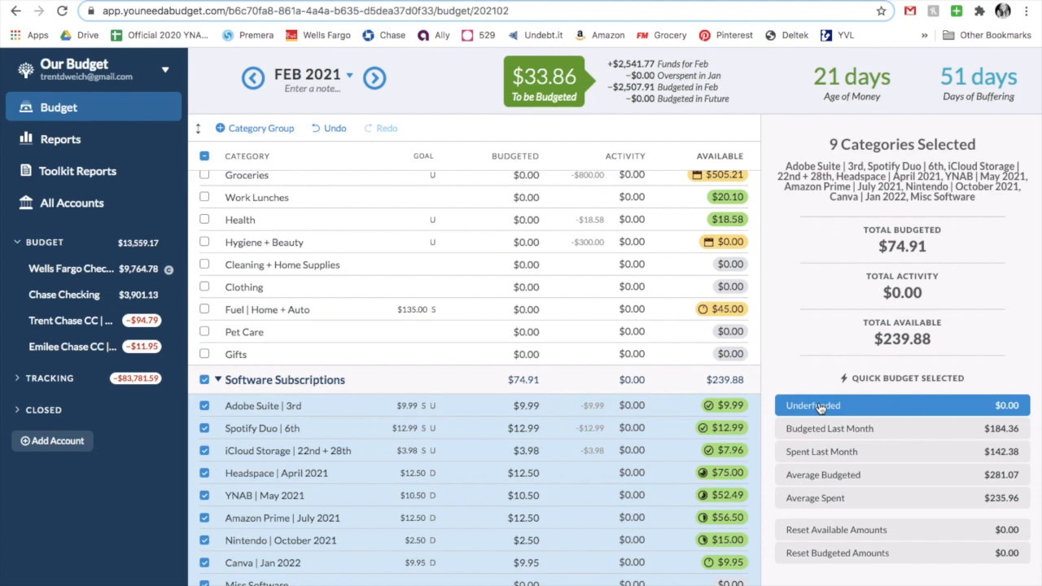
Set the budgeted amount of Childcare Supplies in the Kids group to 33.86 and deselect the category.
{"action": "scroll", "coordinate": [631, 470], "scroll_direction": "up", "scroll_amount": 4}
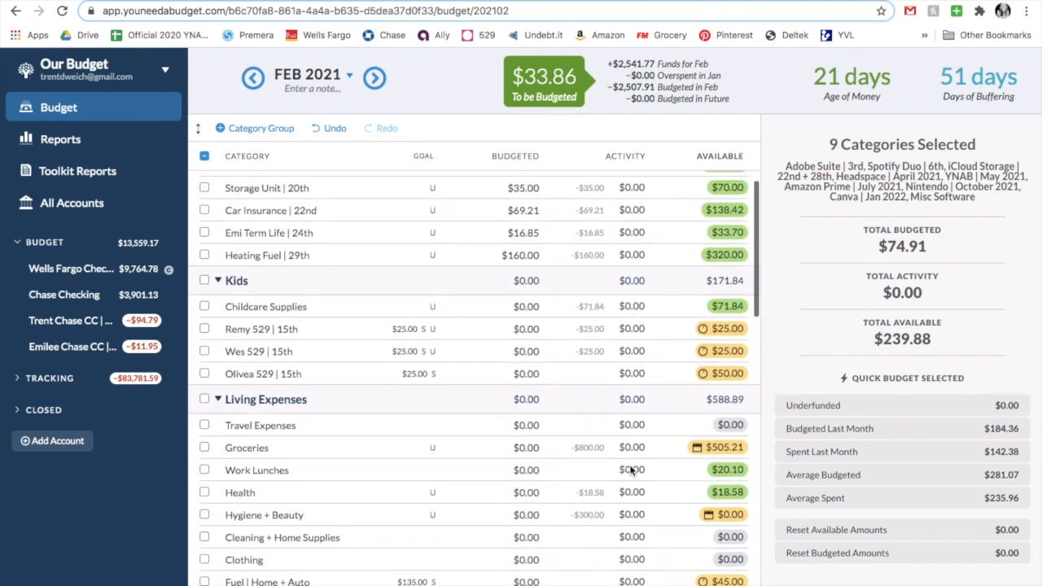
{"action": "left_click", "coordinate": [513, 323]}
{"action": "type", "text": "33.86"}
{"action": "key", "text": "Return"}
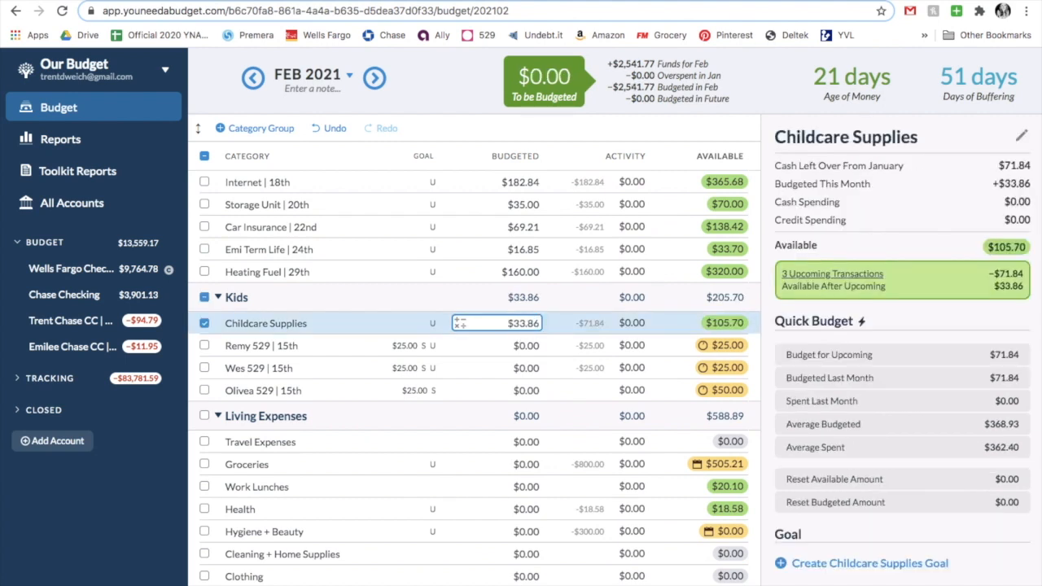
{"action": "left_click", "coordinate": [205, 323]}
Switch to the January 2021 budget and look over the cost details of the Alaska Airlines reservation.
{"action": "left_click", "coordinate": [251, 79]}
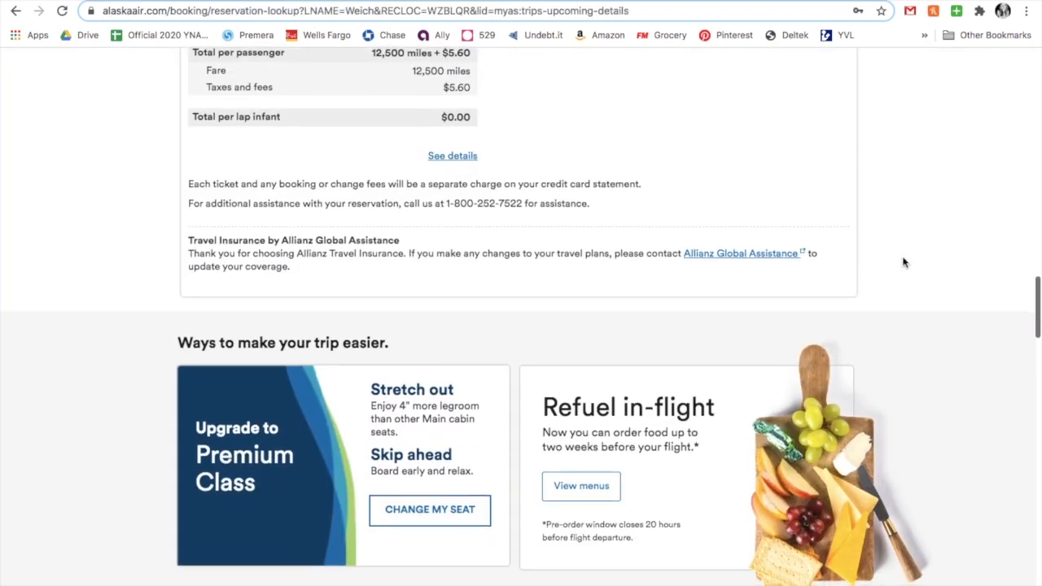
{"action": "scroll", "coordinate": [904, 262], "scroll_direction": "down", "scroll_amount": 1}
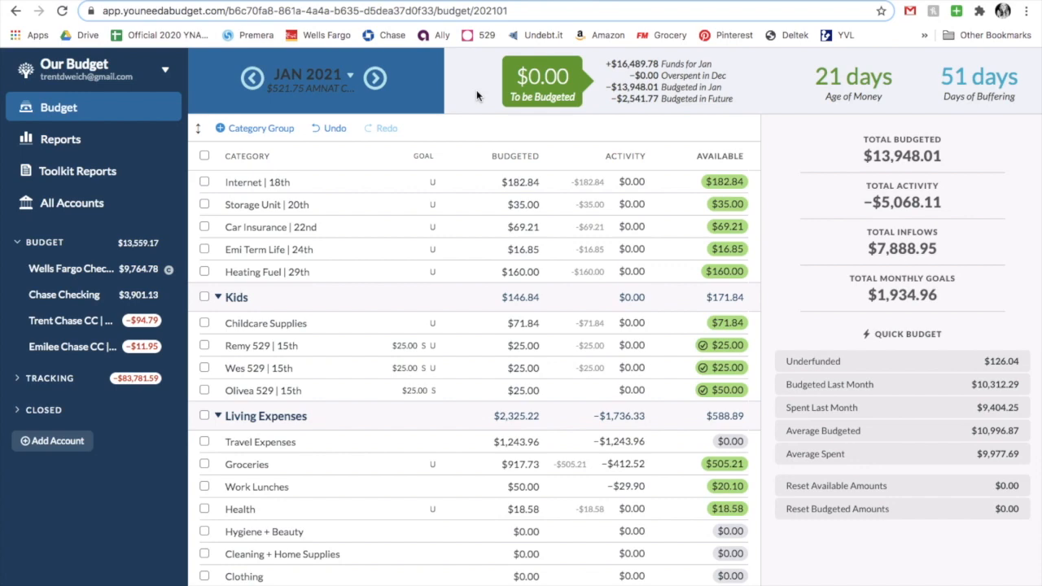
In the January 2021 budget, open the details of the Medical Expenses category under Sinking Funds.
{"action": "scroll", "coordinate": [535, 374], "scroll_direction": "down", "scroll_amount": 4}
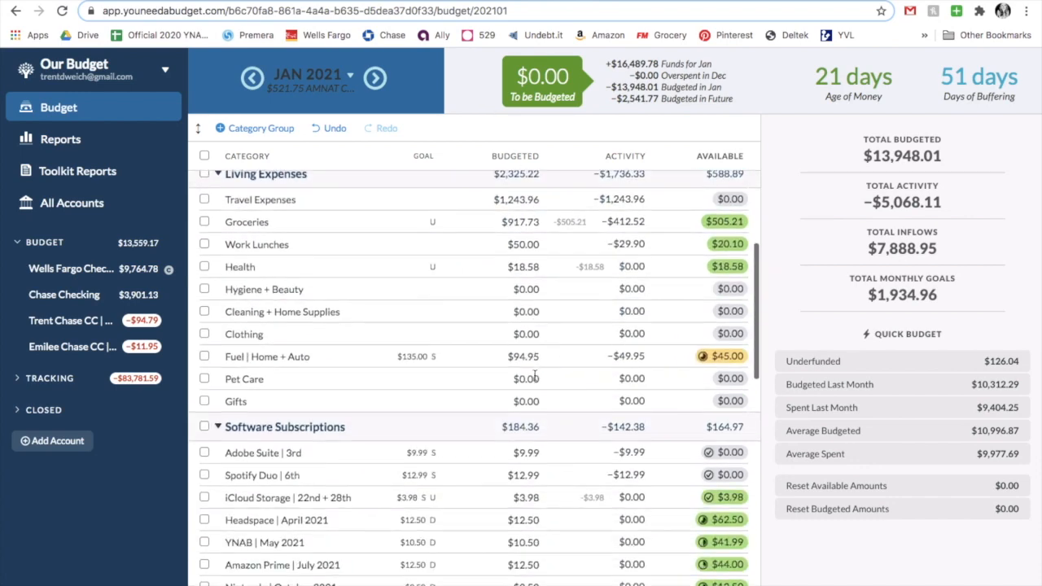
{"action": "scroll", "coordinate": [534, 374], "scroll_direction": "down", "scroll_amount": 6}
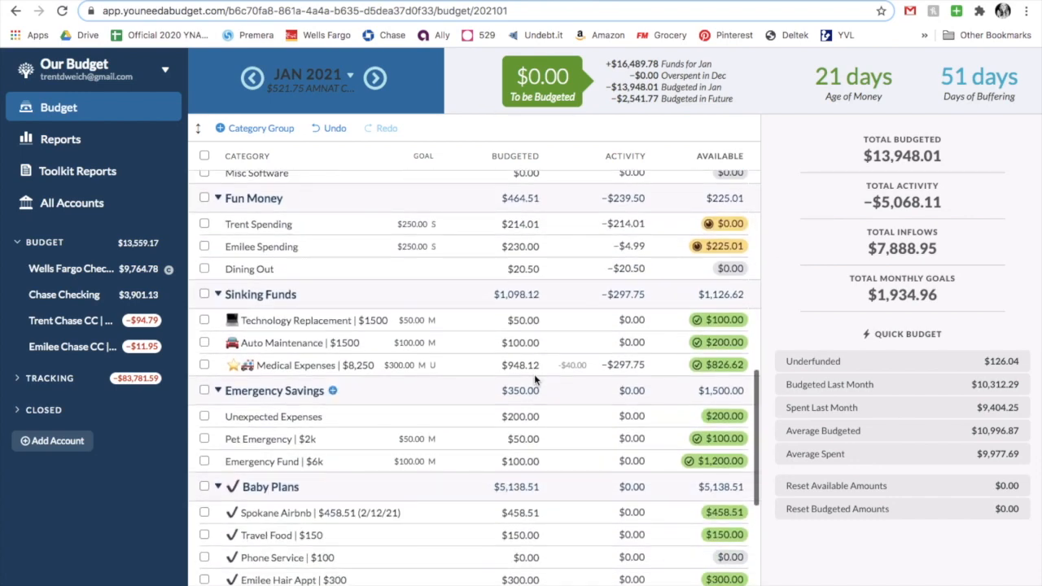
{"action": "left_click", "coordinate": [678, 365]}
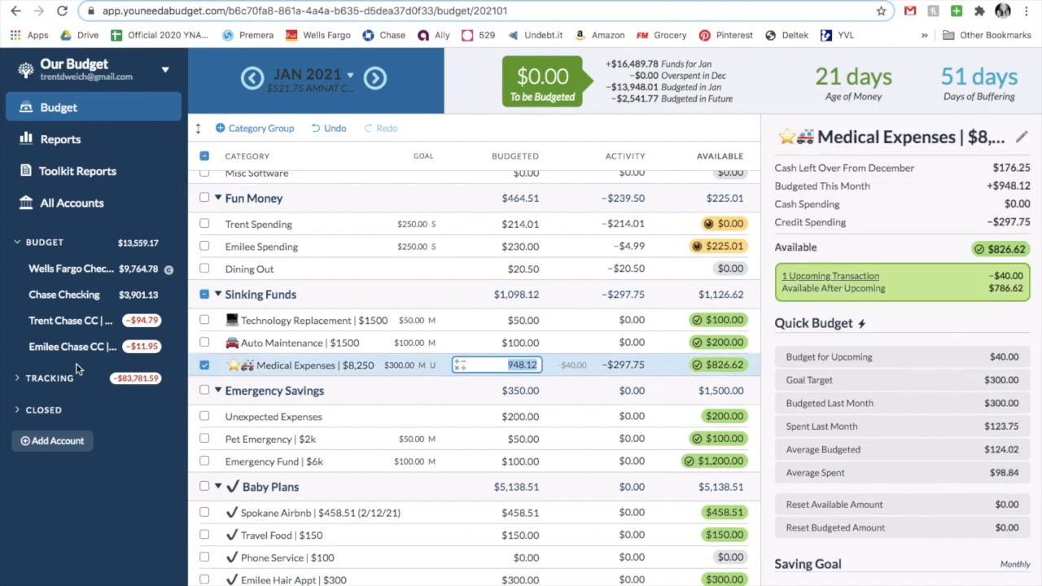
Expand the tracking accounts, look through the medical debt balances, and collapse the section again.
{"action": "left_click", "coordinate": [51, 378]}
{"action": "scroll", "coordinate": [57, 342], "scroll_direction": "down", "scroll_amount": 5}
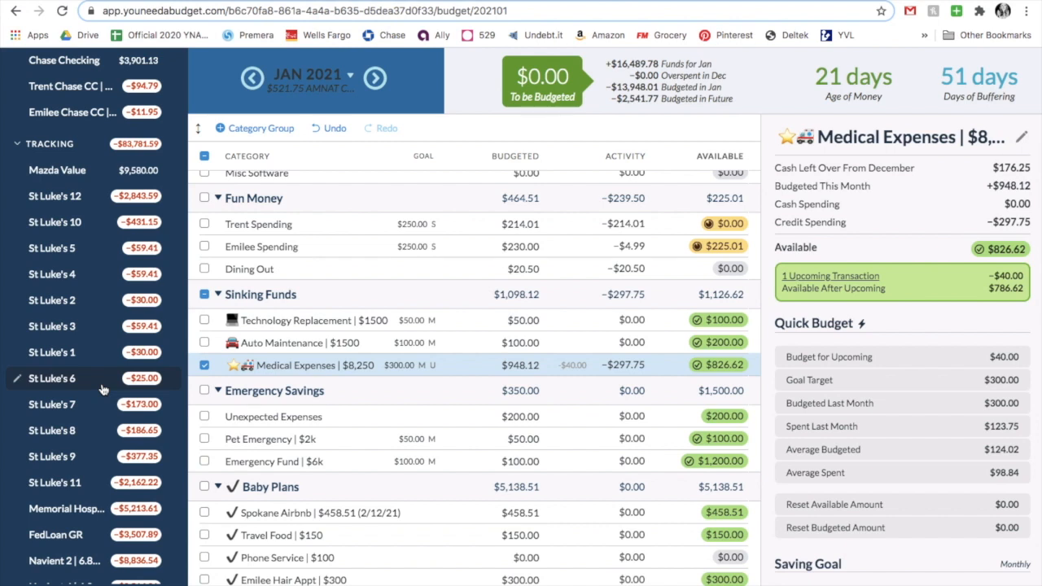
{"action": "left_click", "coordinate": [16, 147]}
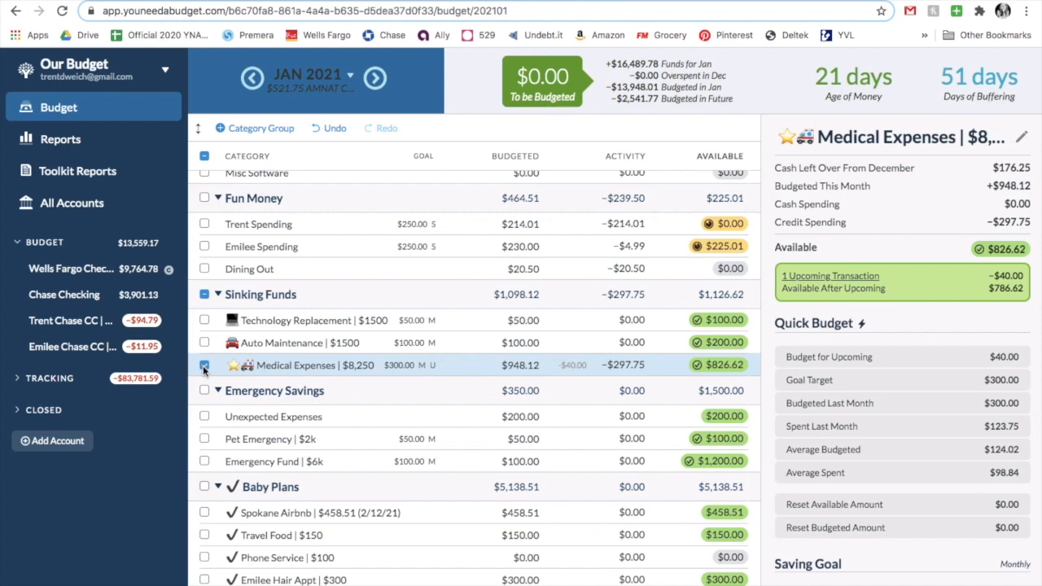
Deselect Medical Expenses and select the whole Credit Card Payments group to view its totals.
{"action": "left_click", "coordinate": [204, 366]}
{"action": "scroll", "coordinate": [204, 368], "scroll_direction": "up", "scroll_amount": 8}
{"action": "scroll", "coordinate": [204, 368], "scroll_direction": "up", "scroll_amount": 5}
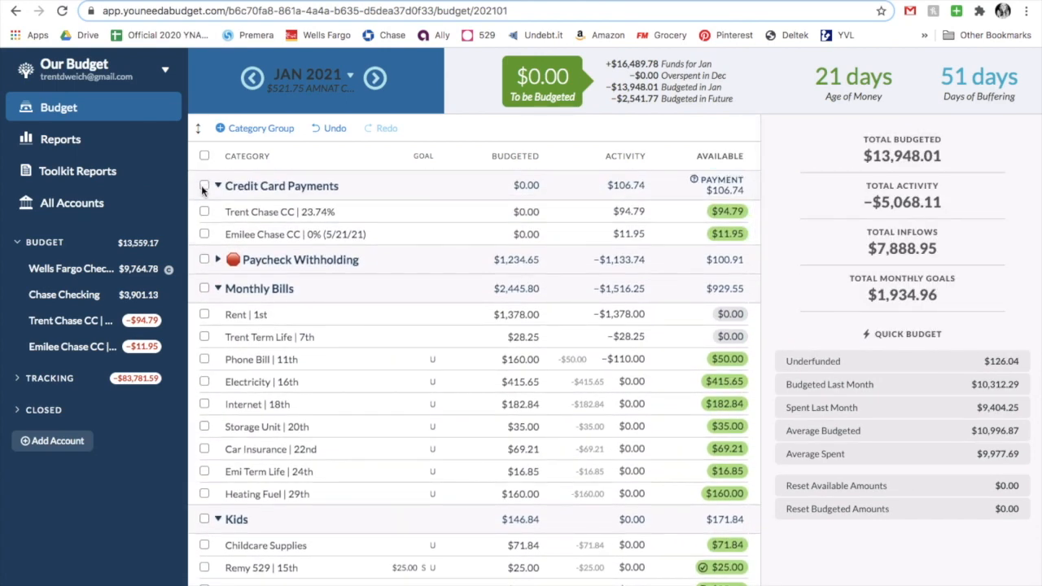
{"action": "left_click", "coordinate": [203, 186]}
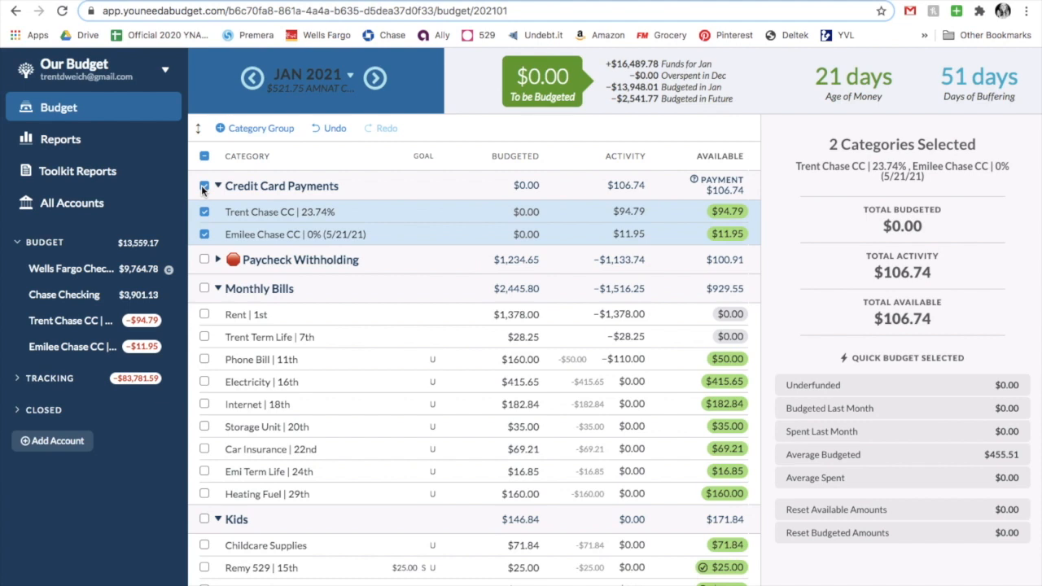